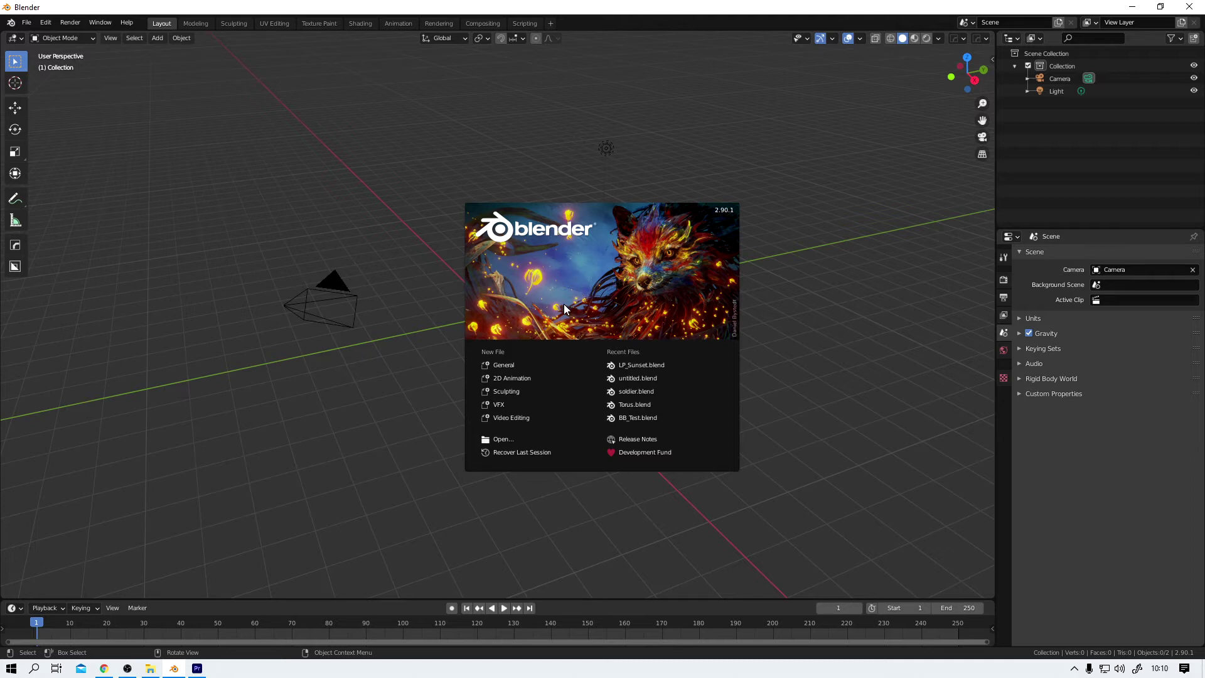
Step: Start a new 2D Animation file, draw two test scribbles, and undo them to clear the canvas
{"action": "left_click", "coordinate": [516, 377]}
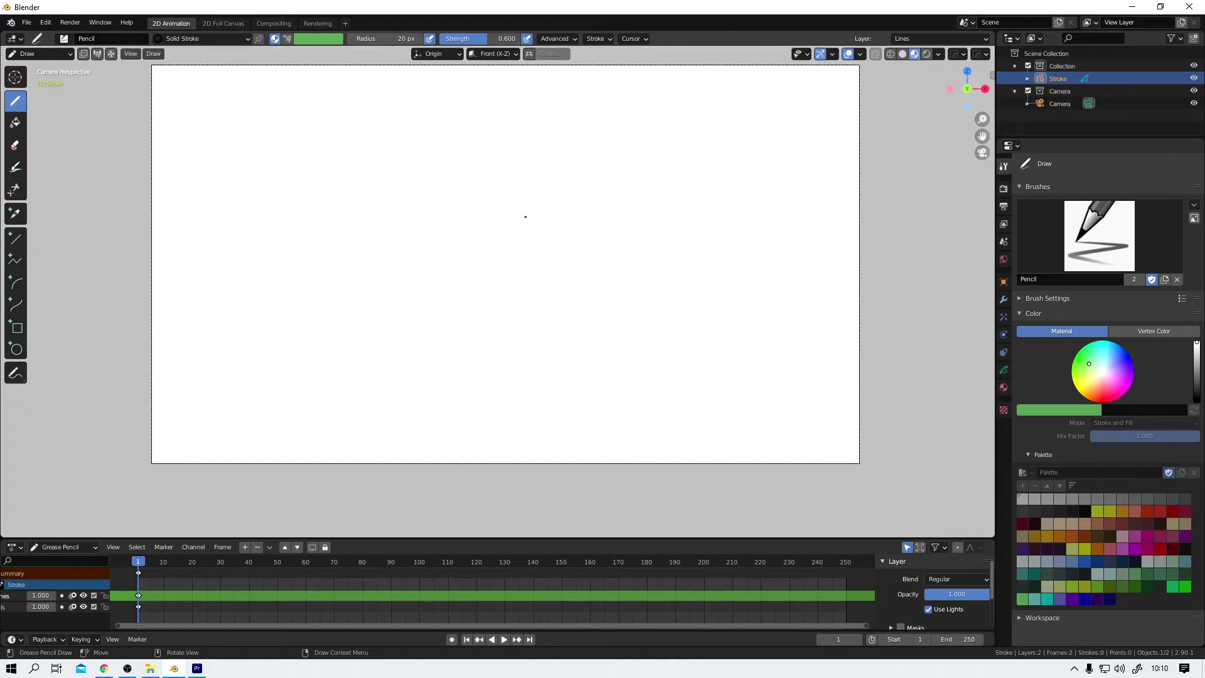
{"action": "mouse_move", "coordinate": [349, 118]}
{"action": "left_mouse_down"}
{"action": "mouse_move", "coordinate": [535, 120]}
{"action": "mouse_move", "coordinate": [628, 301]}
{"action": "mouse_move", "coordinate": [634, 210]}
{"action": "mouse_move", "coordinate": [494, 369]}
{"action": "left_mouse_up"}
{"action": "mouse_move", "coordinate": [525, 249]}
{"action": "left_mouse_down"}
{"action": "mouse_move", "coordinate": [726, 449]}
{"action": "mouse_move", "coordinate": [622, 466]}
{"action": "mouse_move", "coordinate": [192, 294]}
{"action": "mouse_move", "coordinate": [317, 296]}
{"action": "mouse_move", "coordinate": [515, 202]}
{"action": "mouse_move", "coordinate": [572, 398]}
{"action": "left_mouse_up"}
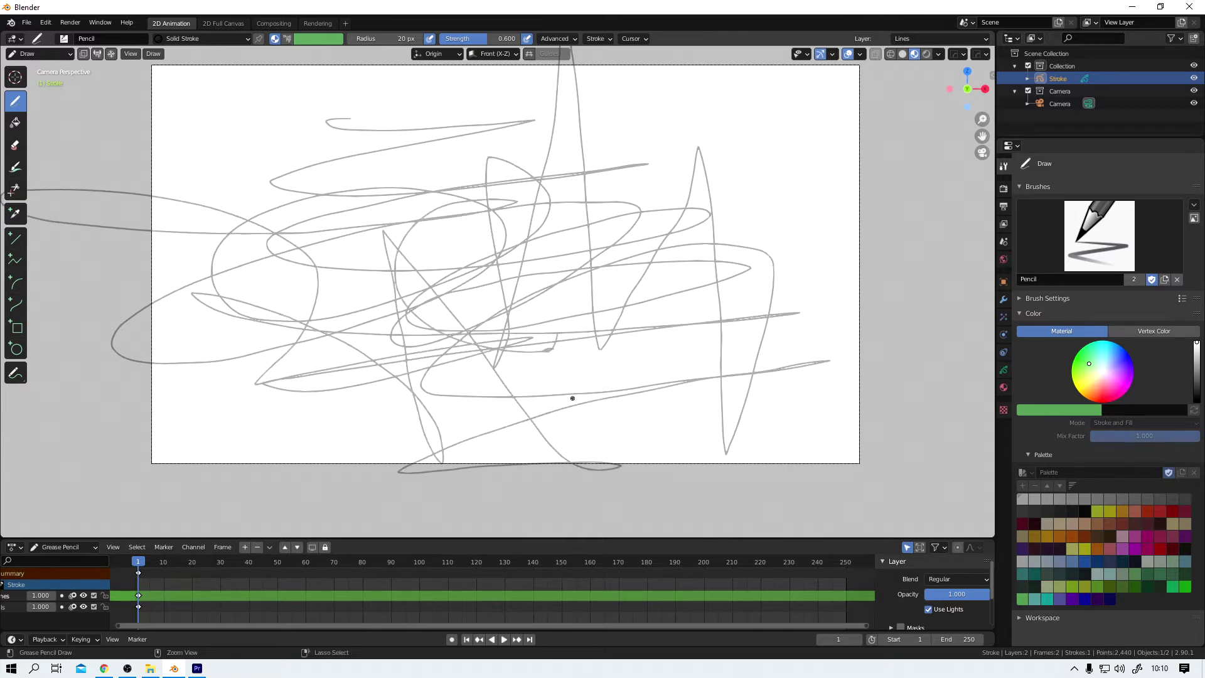
{"action": "key", "text": "ctrl+z"}
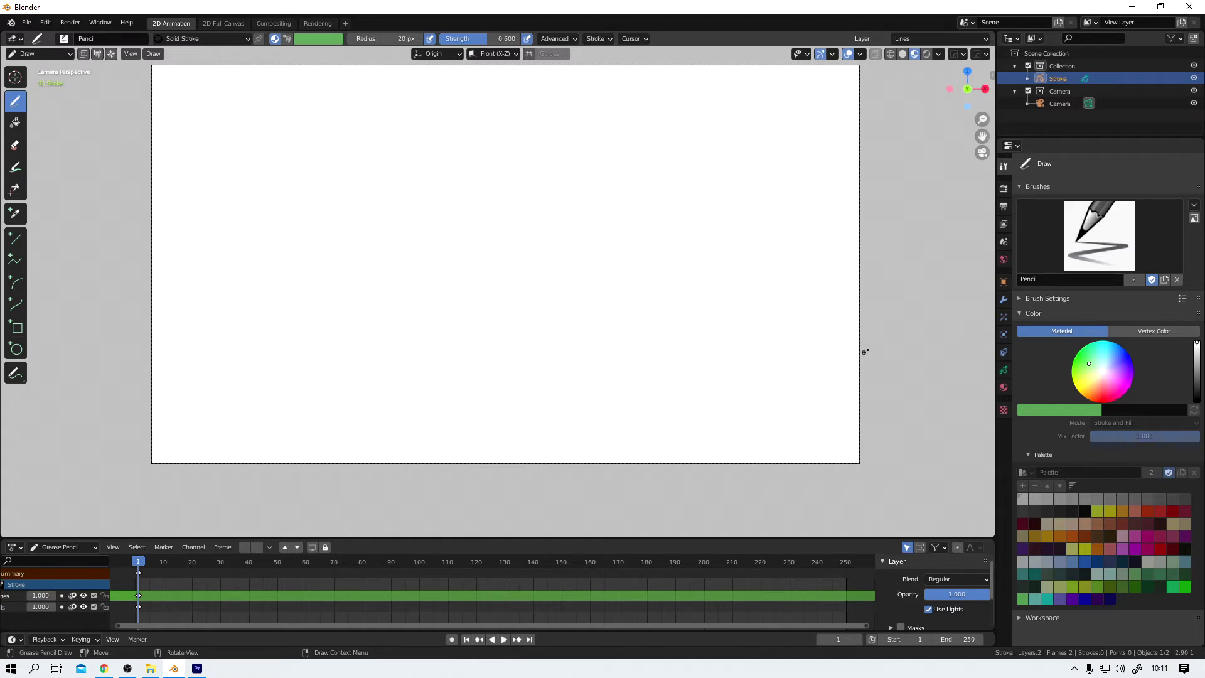
Step: Set the output resolution to 800 × 800 px and the frame rate to 25 fps
{"action": "left_click", "coordinate": [1005, 207]}
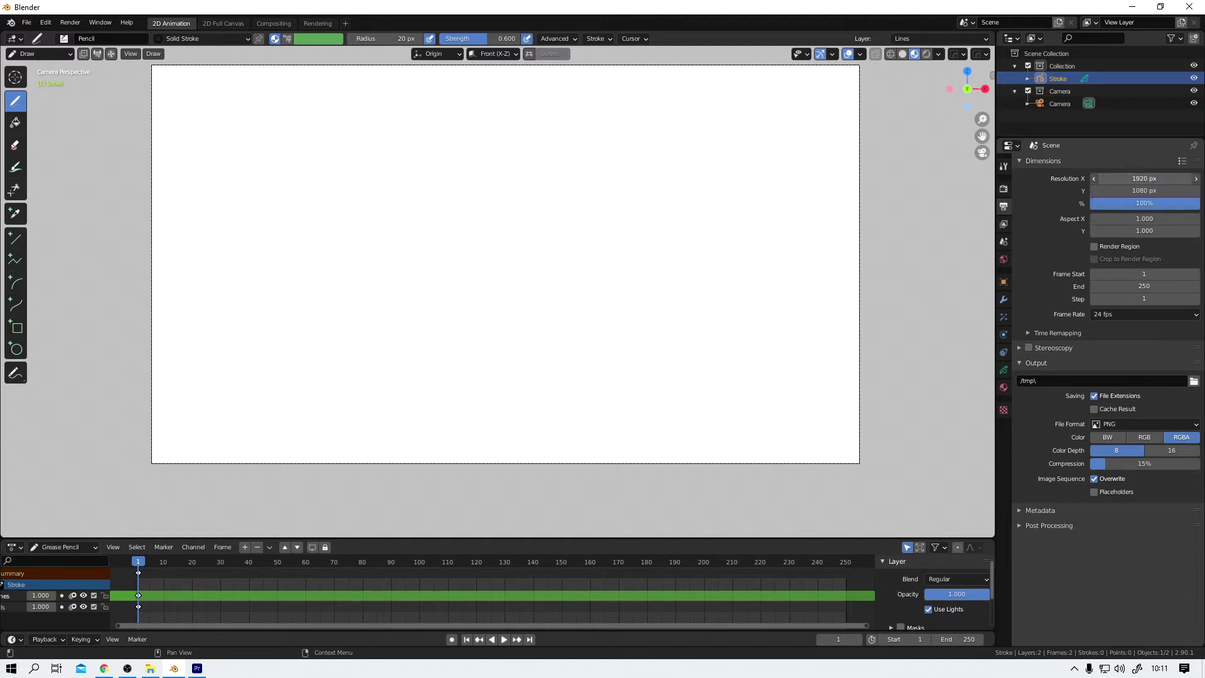
{"action": "left_click_drag", "start_coordinate": [1160, 178], "coordinate": [1160, 190]}
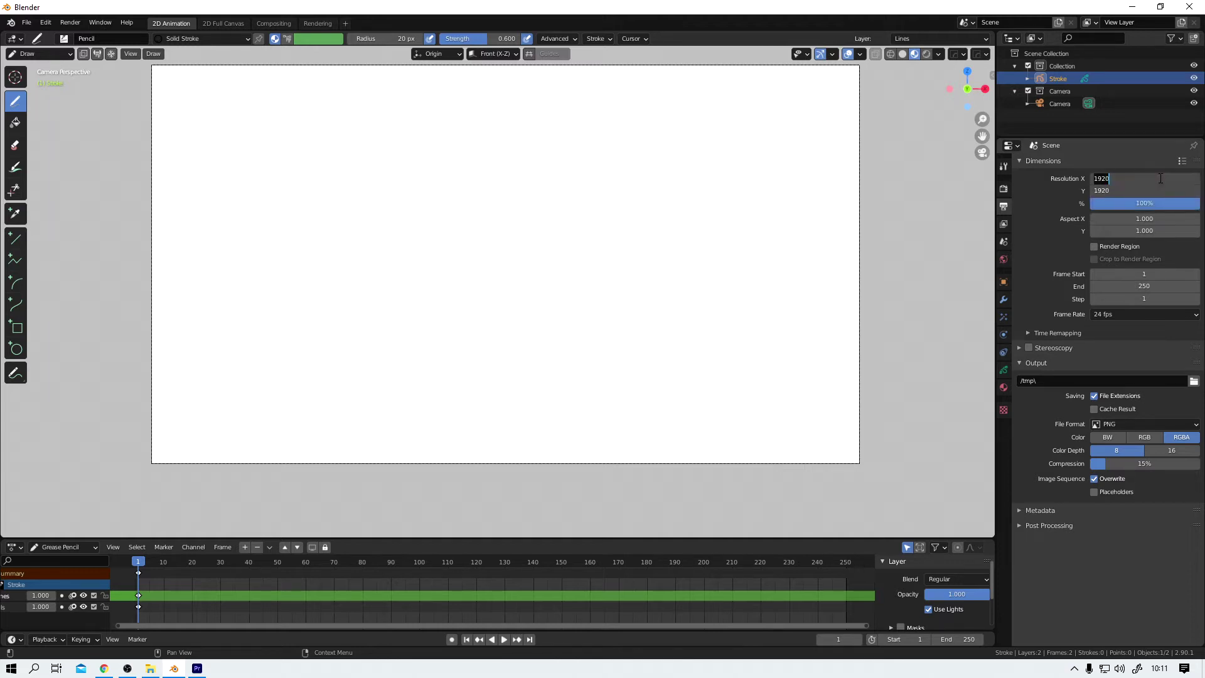
{"action": "type", "text": "800"}
{"action": "key", "text": "Return"}
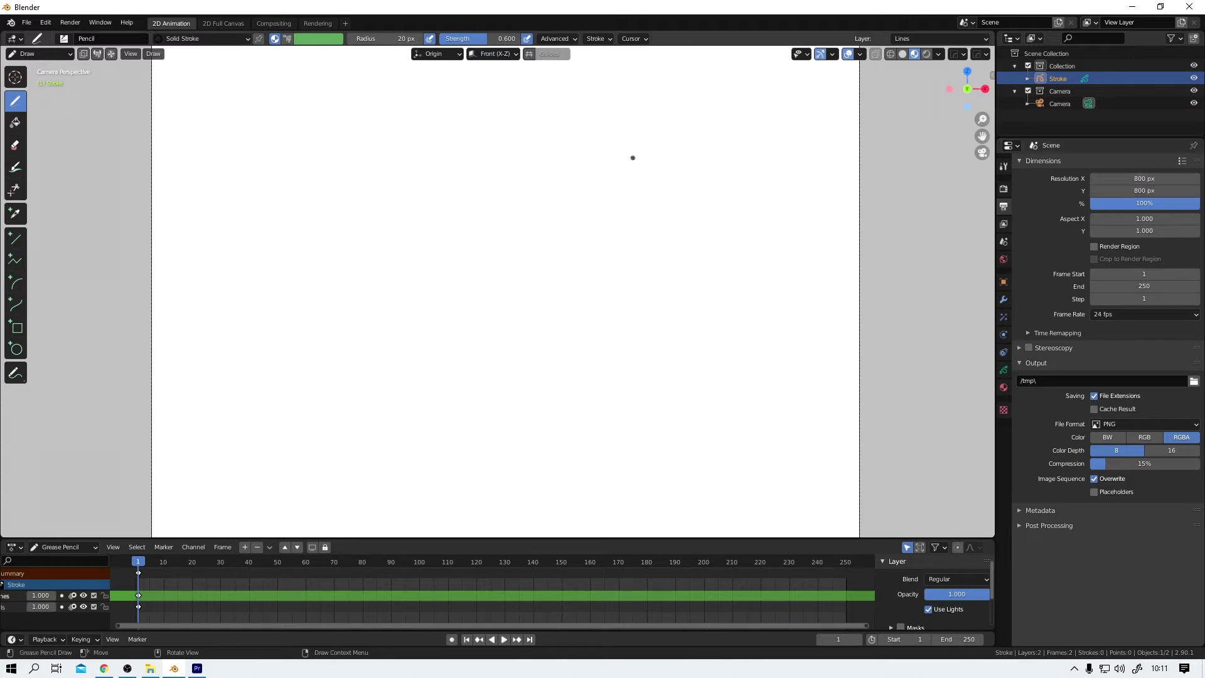
{"action": "scroll", "coordinate": [730, 153], "scroll_direction": "down", "scroll_amount": 1}
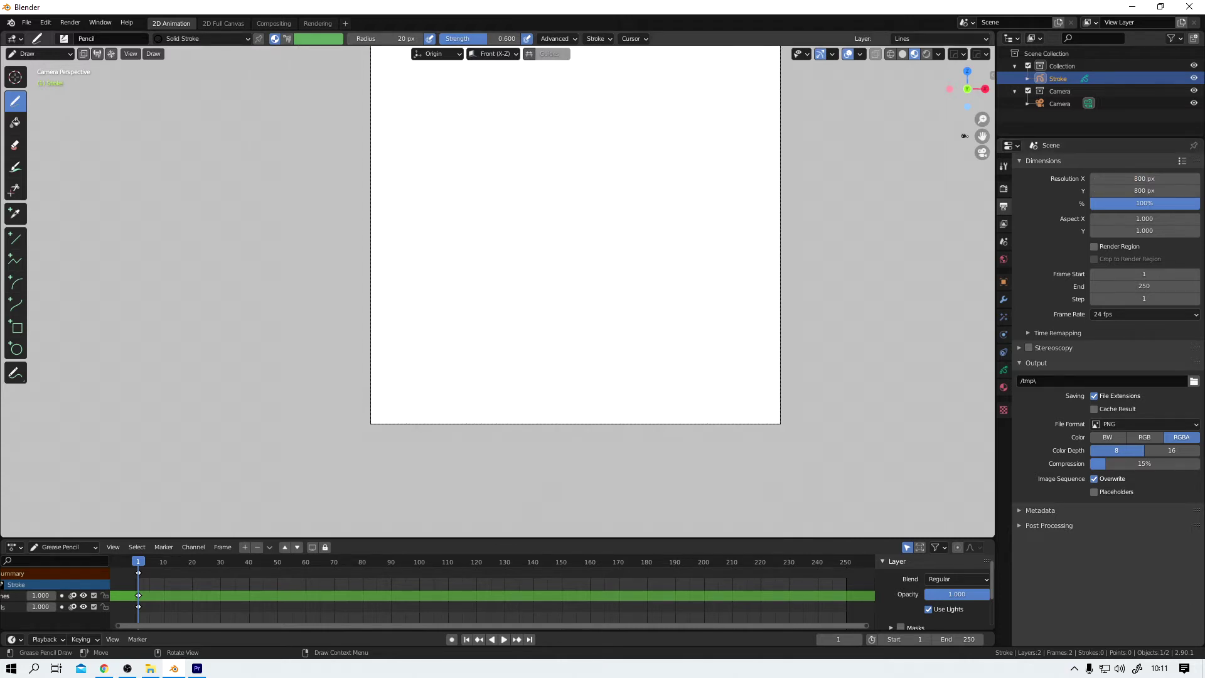
{"action": "left_click_drag", "start_coordinate": [983, 136], "coordinate": [966, 207]}
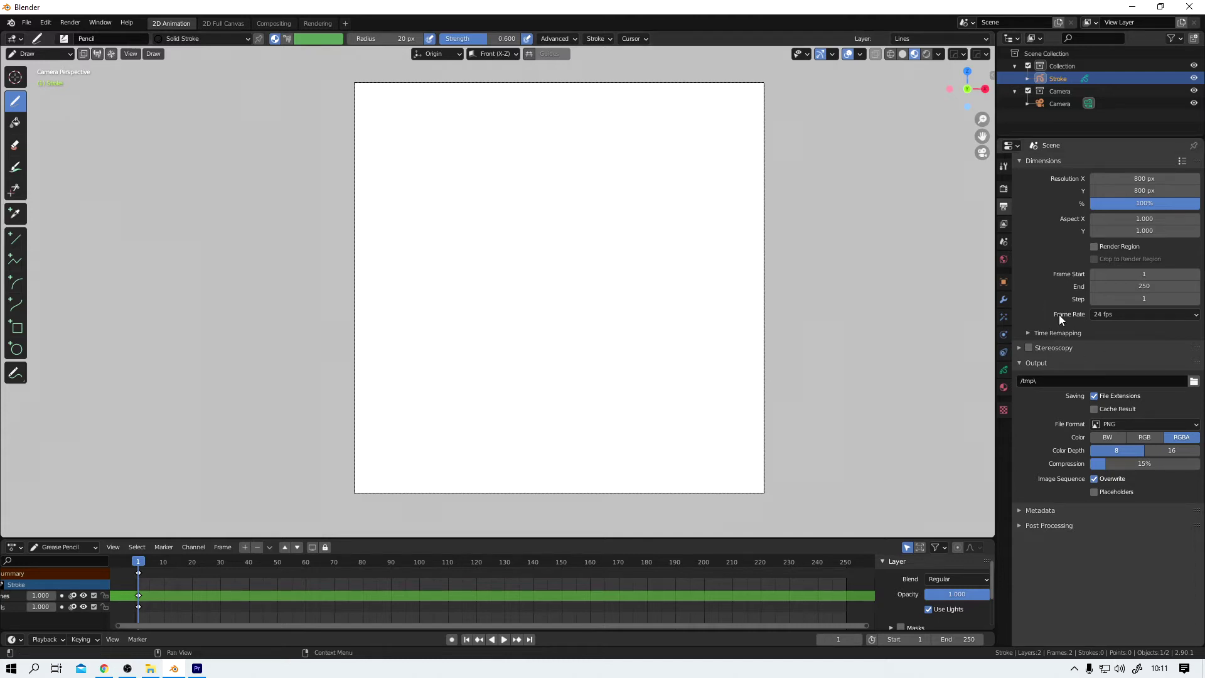
{"action": "left_click", "coordinate": [1183, 315]}
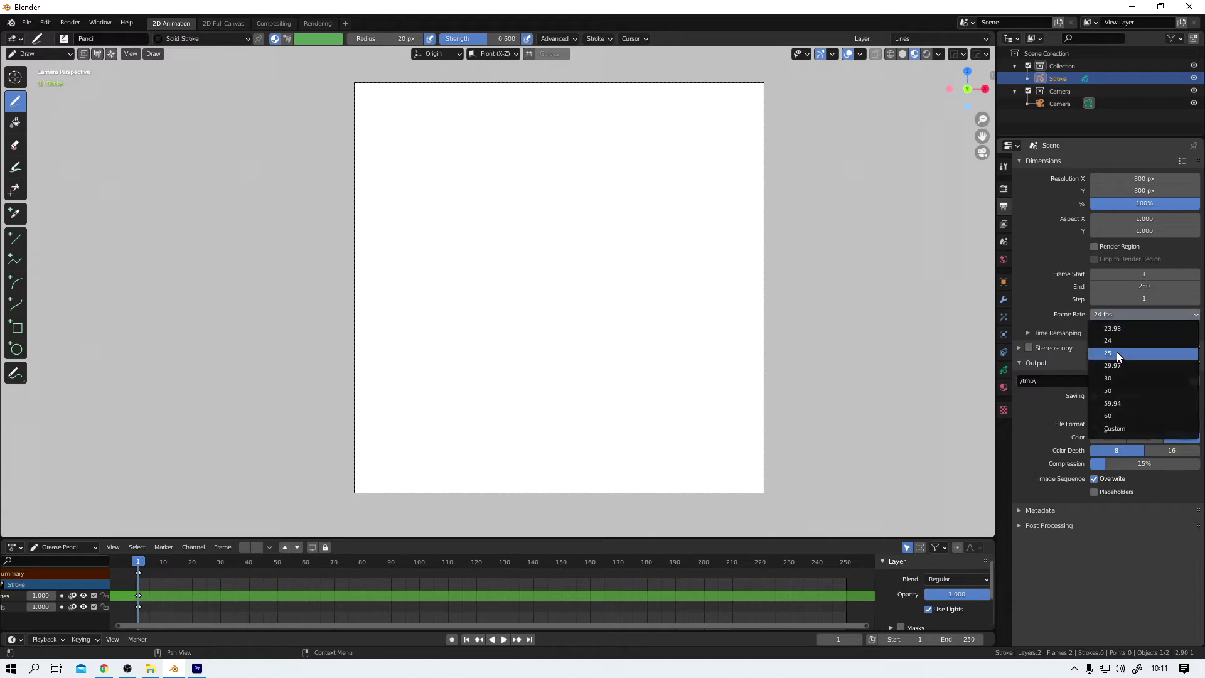
{"action": "left_click", "coordinate": [1116, 352]}
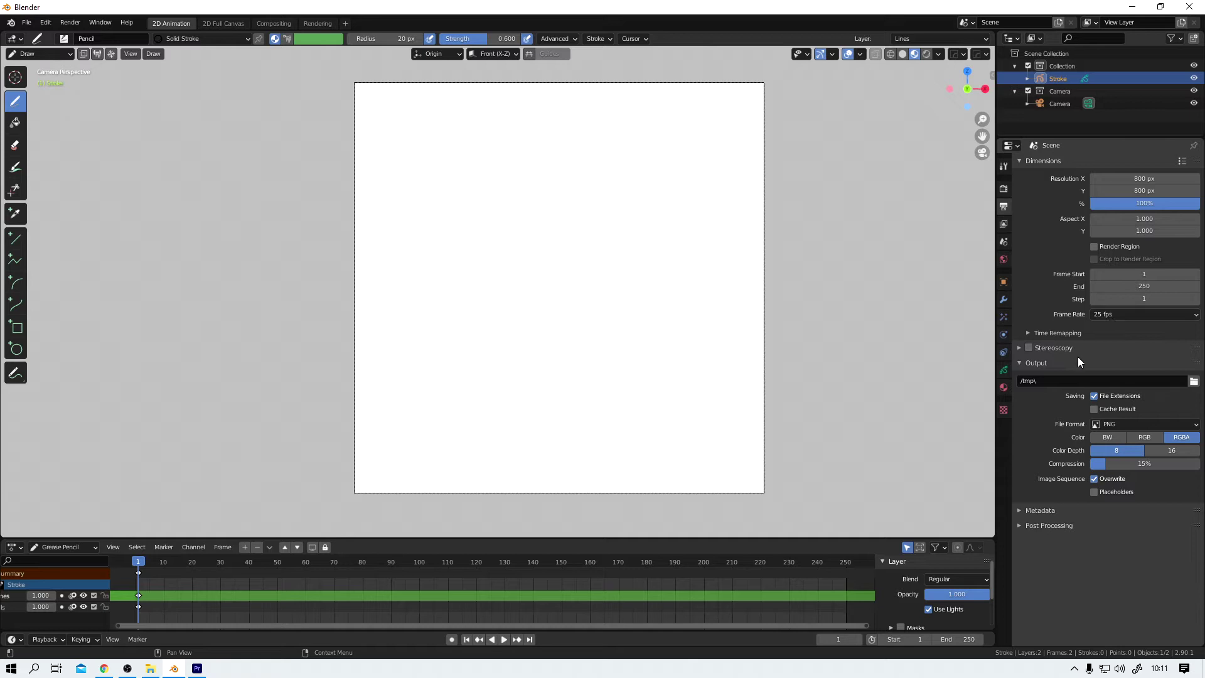
Step: Set the render output folder to Desktop\RR_Overlays\Arrow_01
{"action": "left_click", "coordinate": [1193, 382]}
{"action": "left_click", "coordinate": [372, 111]}
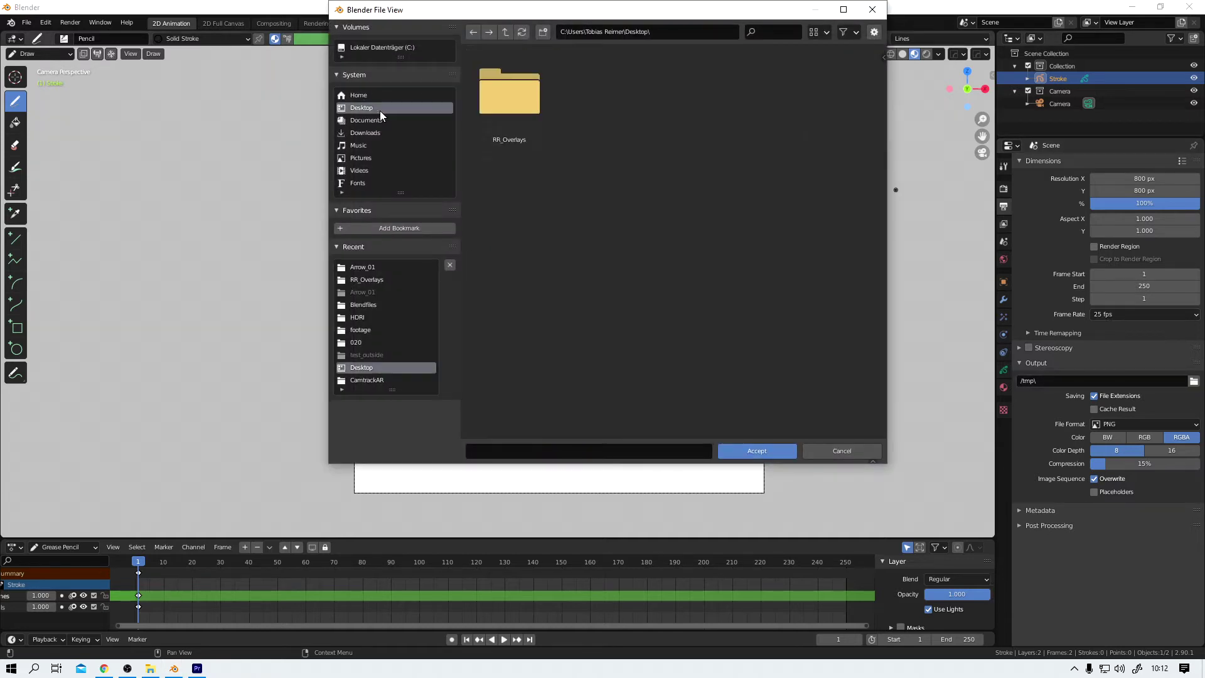
{"action": "double_click", "coordinate": [514, 96]}
{"action": "double_click", "coordinate": [519, 85]}
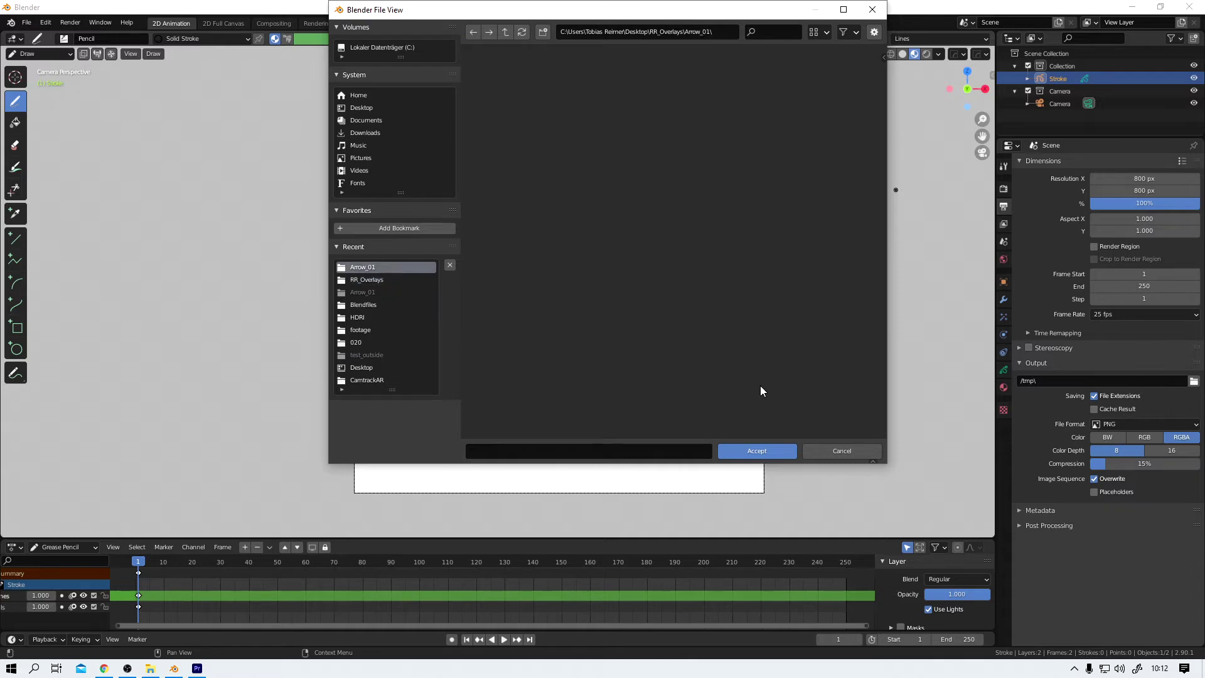
{"action": "left_click", "coordinate": [774, 455]}
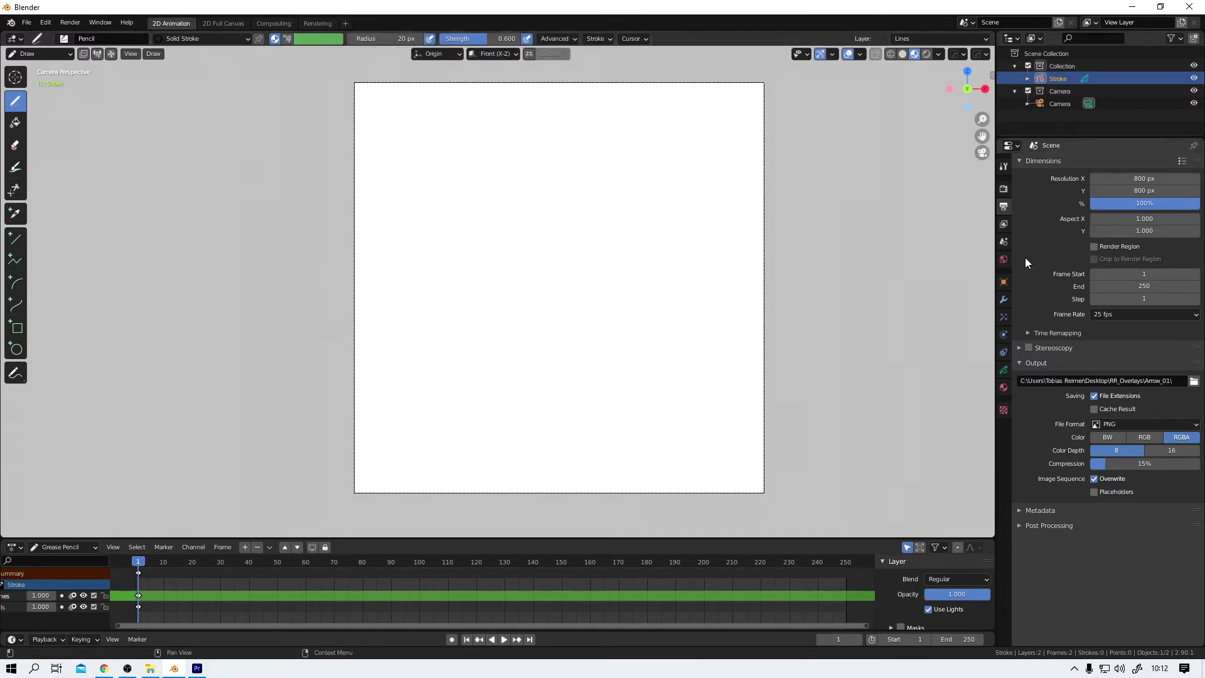
Step: Enable Transparent in the Render Properties Film panel for a see-through background
{"action": "left_click", "coordinate": [1005, 190]}
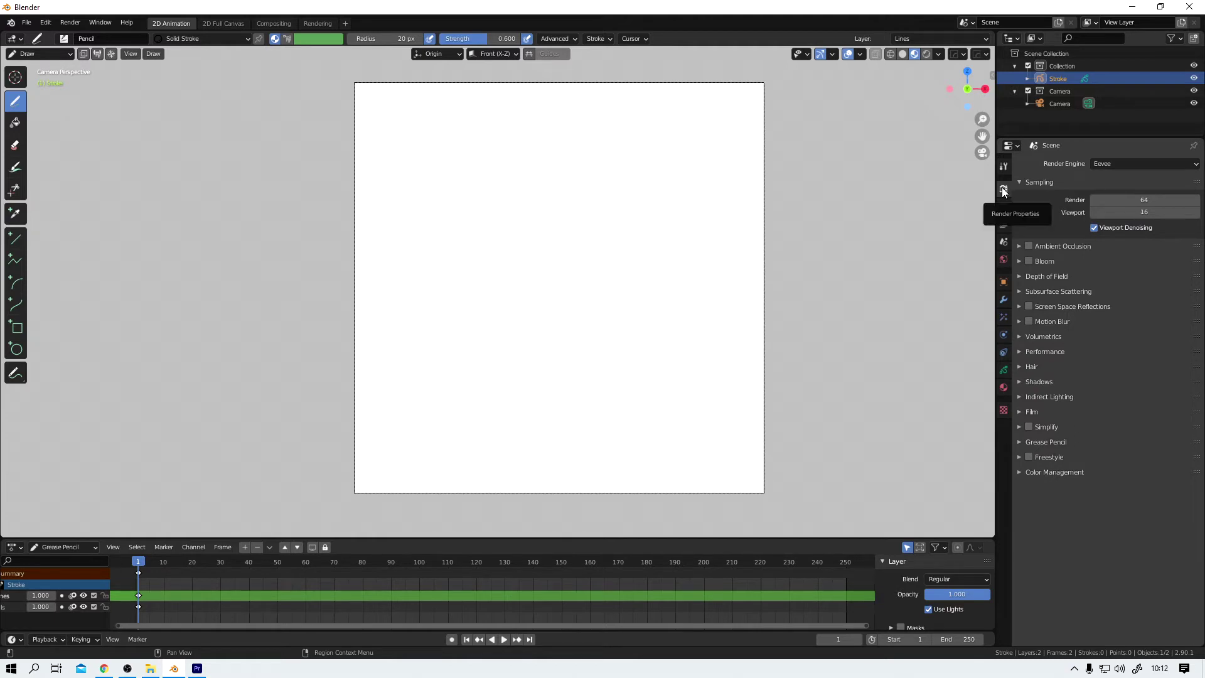
{"action": "left_click", "coordinate": [1020, 412]}
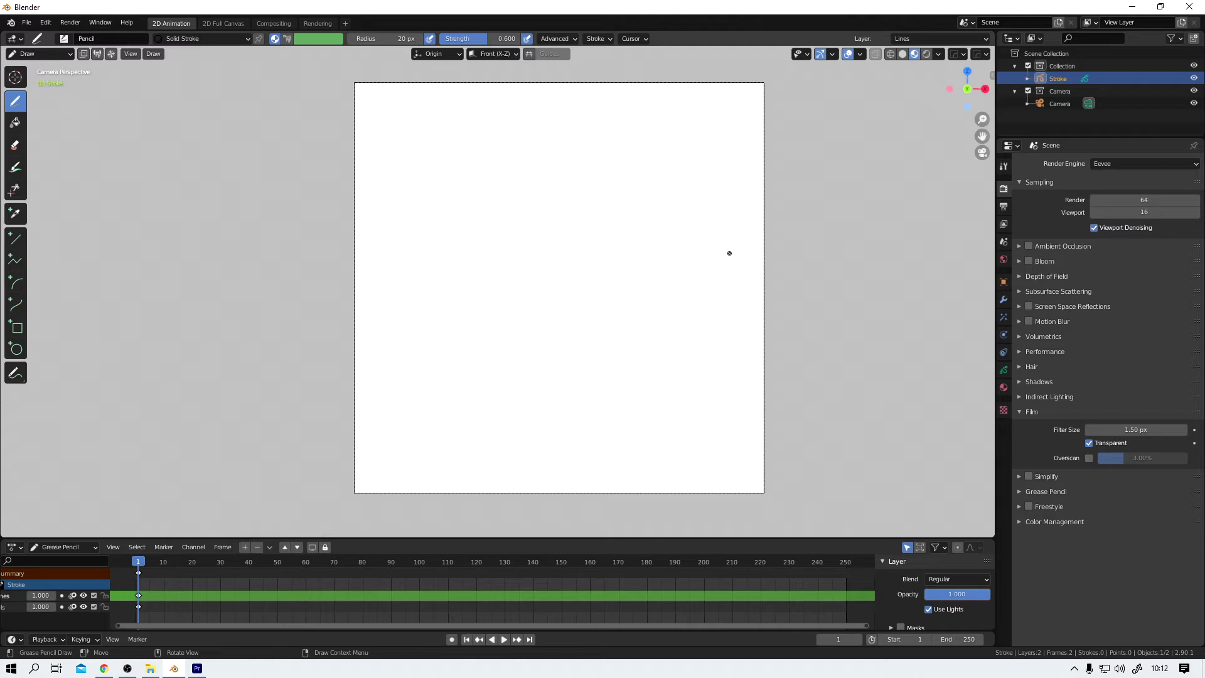
{"action": "left_click", "coordinate": [1004, 388]}
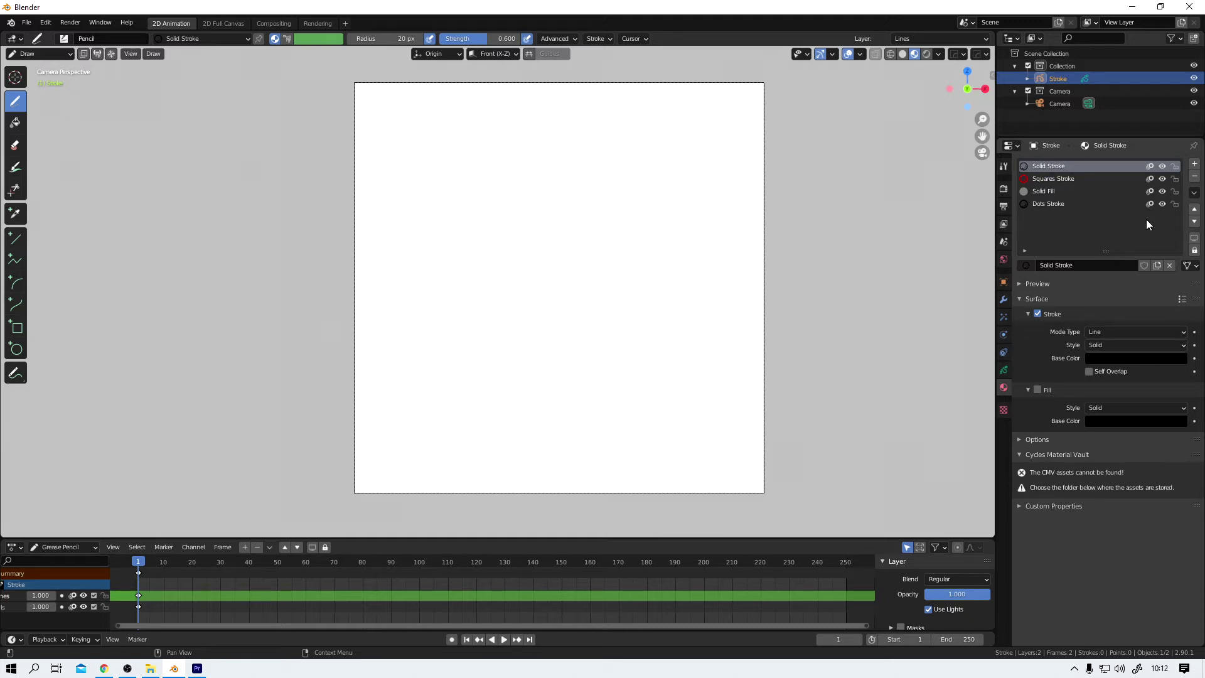
Step: Remove the existing stroke materials and create a new material named 'yellow'
{"action": "left_click", "coordinate": [1195, 177]}
{"action": "left_click", "coordinate": [1194, 177]}
{"action": "left_click", "coordinate": [1195, 177]}
{"action": "left_click", "coordinate": [1194, 177]}
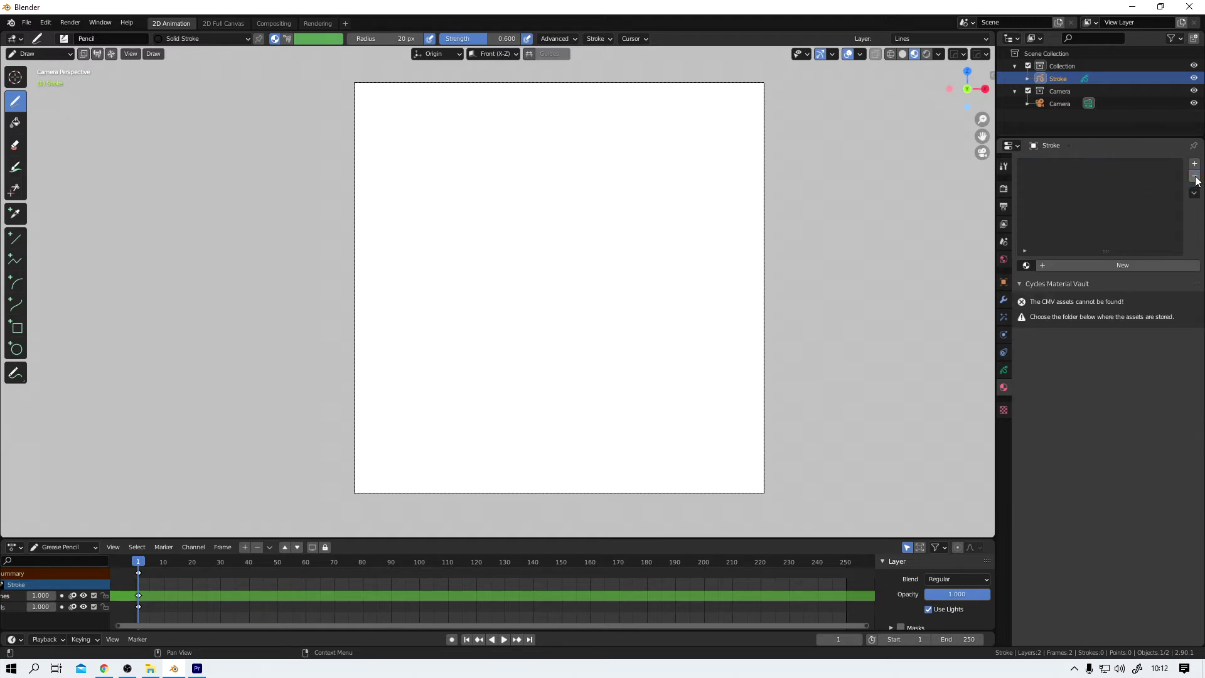
{"action": "left_click", "coordinate": [1108, 266]}
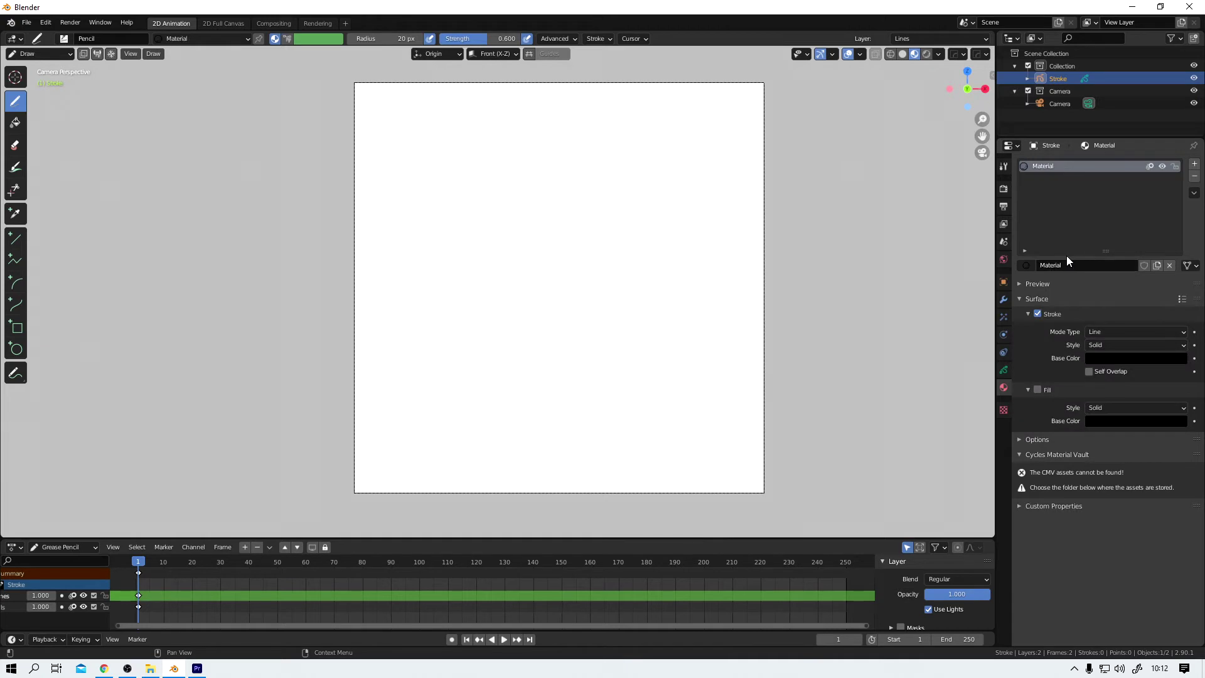
{"action": "double_click", "coordinate": [1069, 265]}
{"action": "type", "text": "yellow"}
{"action": "key", "text": "Return"}
Step: Set the yellow material's stroke base colour to a bright, saturated yellow
{"action": "left_click", "coordinate": [1116, 359]}
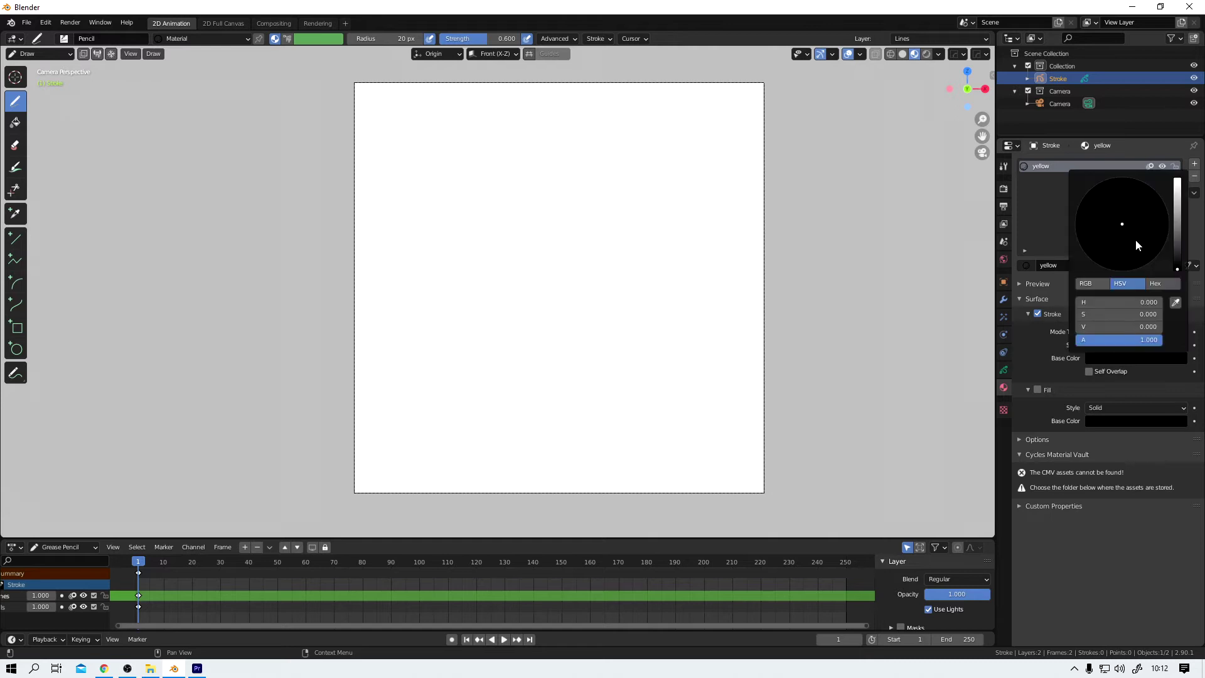
{"action": "left_click", "coordinate": [1177, 180]}
{"action": "left_click_drag", "start_coordinate": [1121, 224], "coordinate": [1093, 253]}
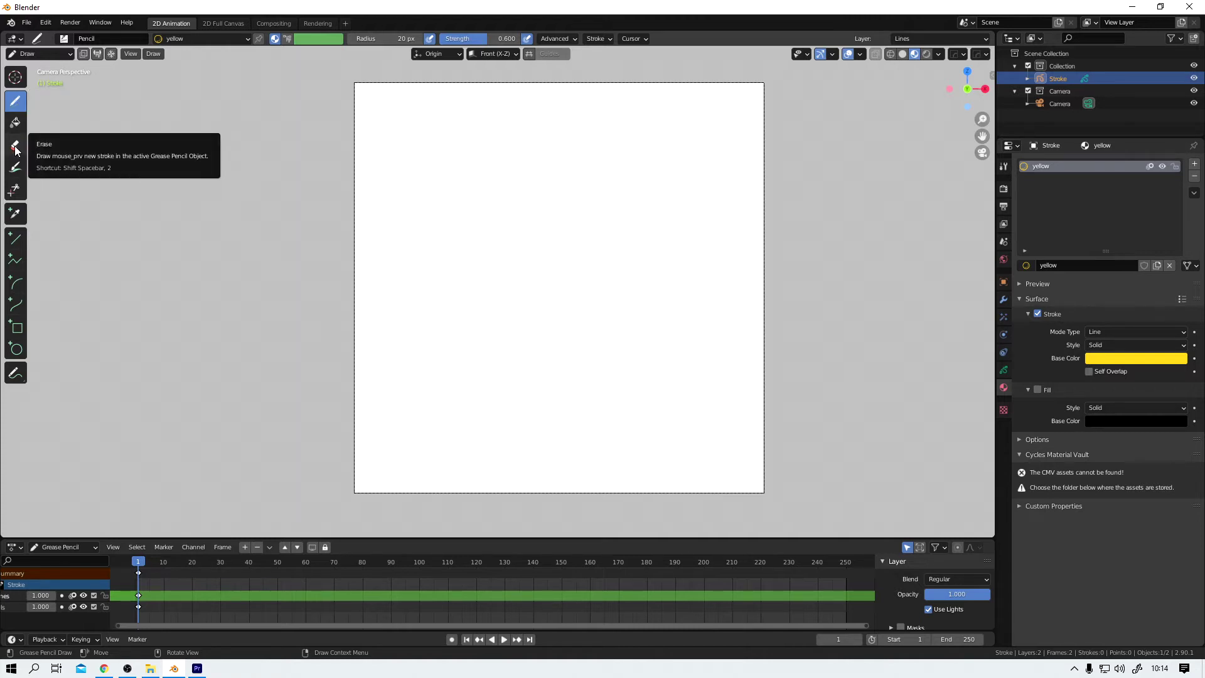
Step: Switch to the Ink Pen brush with a 300 px radius
{"action": "left_click", "coordinate": [65, 39]}
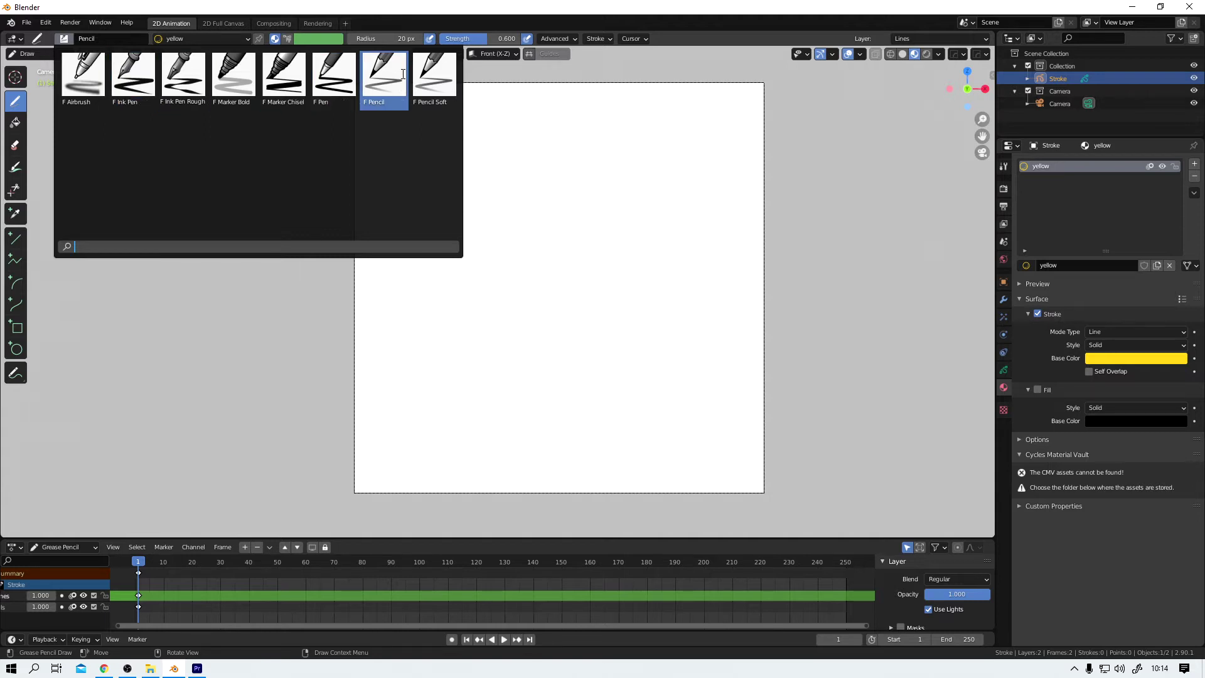
{"action": "left_click", "coordinate": [127, 70]}
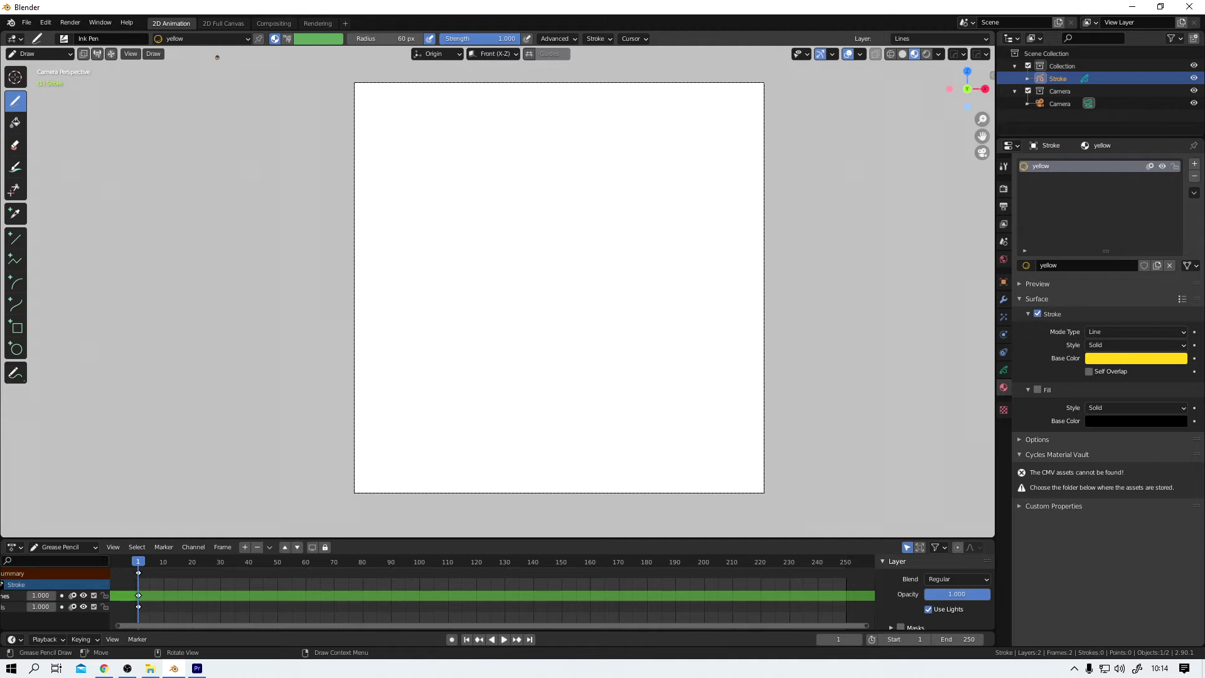
{"action": "left_click", "coordinate": [400, 39]}
{"action": "type", "text": "300"}
{"action": "key", "text": "Return"}
Step: Set the Ink Pen stroke post-processing to Smooth 2.000 with 3 iterations
{"action": "left_click", "coordinate": [596, 39]}
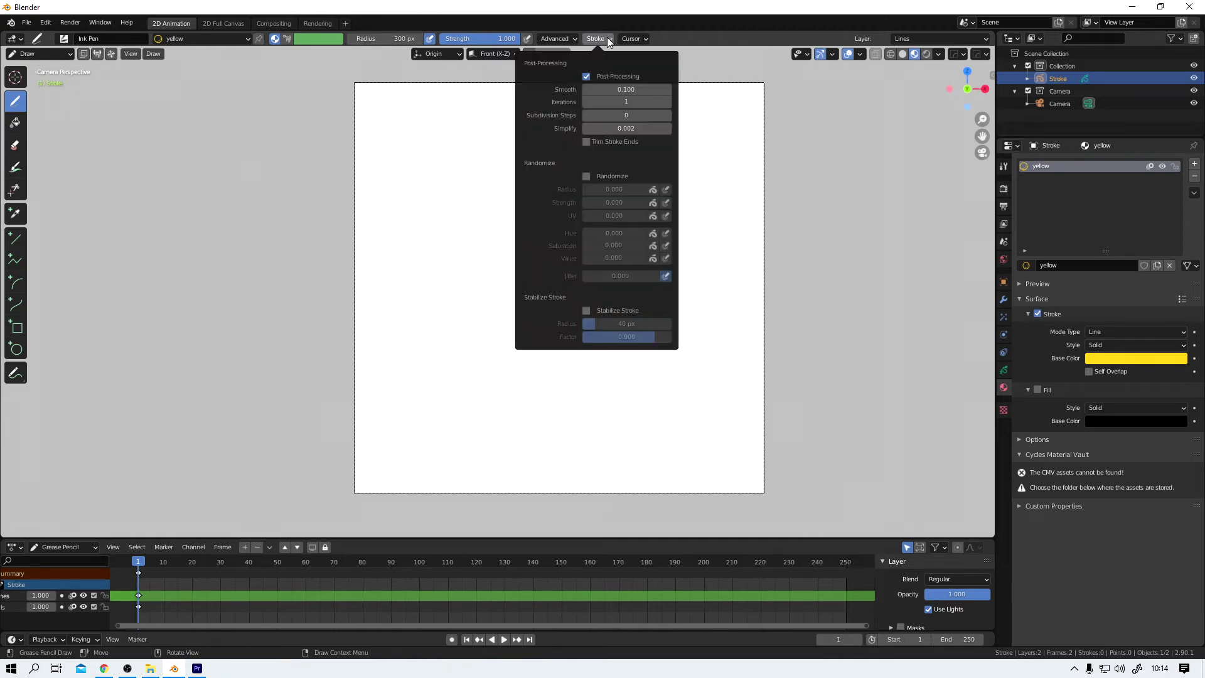
{"action": "left_click", "coordinate": [609, 89]}
{"action": "type", "text": "2"}
{"action": "key", "text": "Return"}
{"action": "left_click", "coordinate": [668, 101]}
{"action": "left_click", "coordinate": [668, 101]}
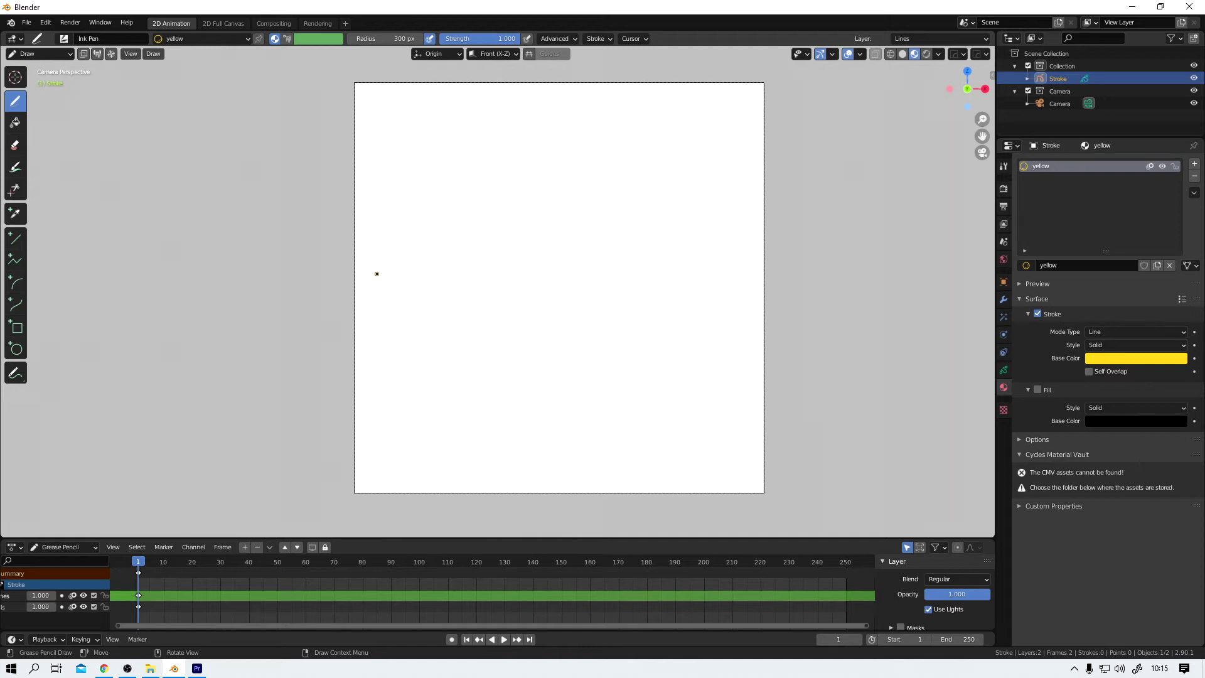
Step: Draw a yellow test arrow, then delete it entirely with the Eraser Stroke brush
{"action": "mouse_move", "coordinate": [376, 274]}
{"action": "left_mouse_down"}
{"action": "mouse_move", "coordinate": [608, 282]}
{"action": "mouse_move", "coordinate": [623, 343]}
{"action": "mouse_move", "coordinate": [656, 267]}
{"action": "mouse_move", "coordinate": [602, 236]}
{"action": "left_mouse_up"}
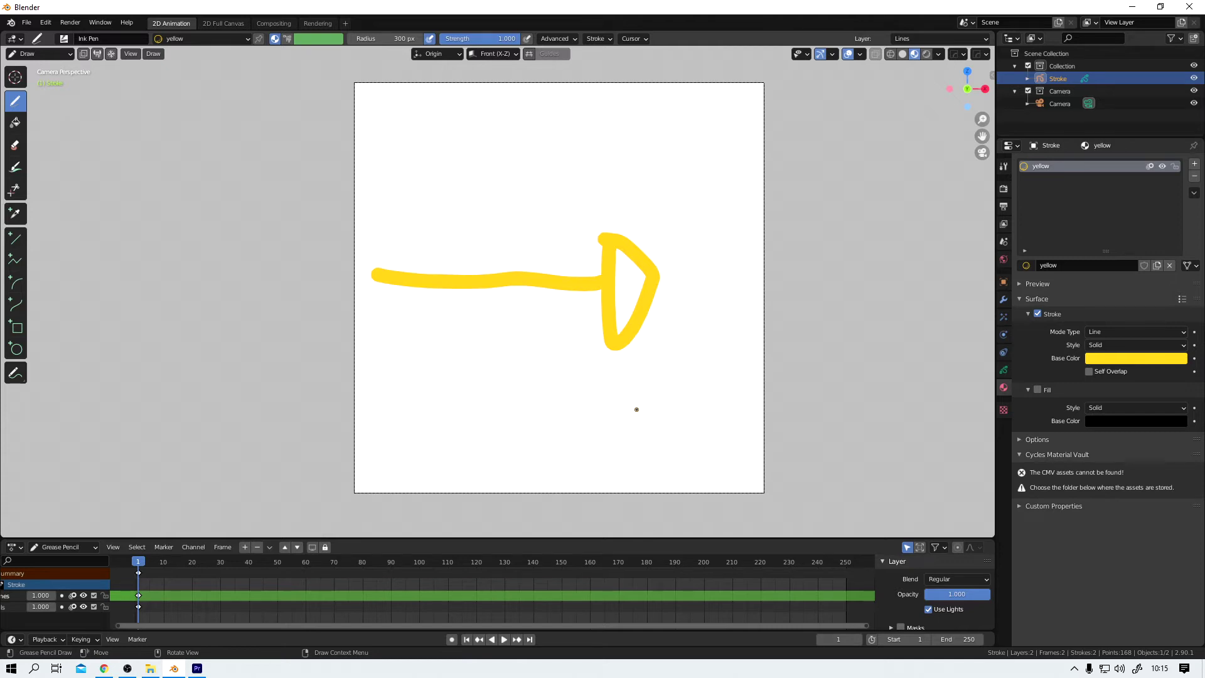
{"action": "left_click", "coordinate": [17, 149]}
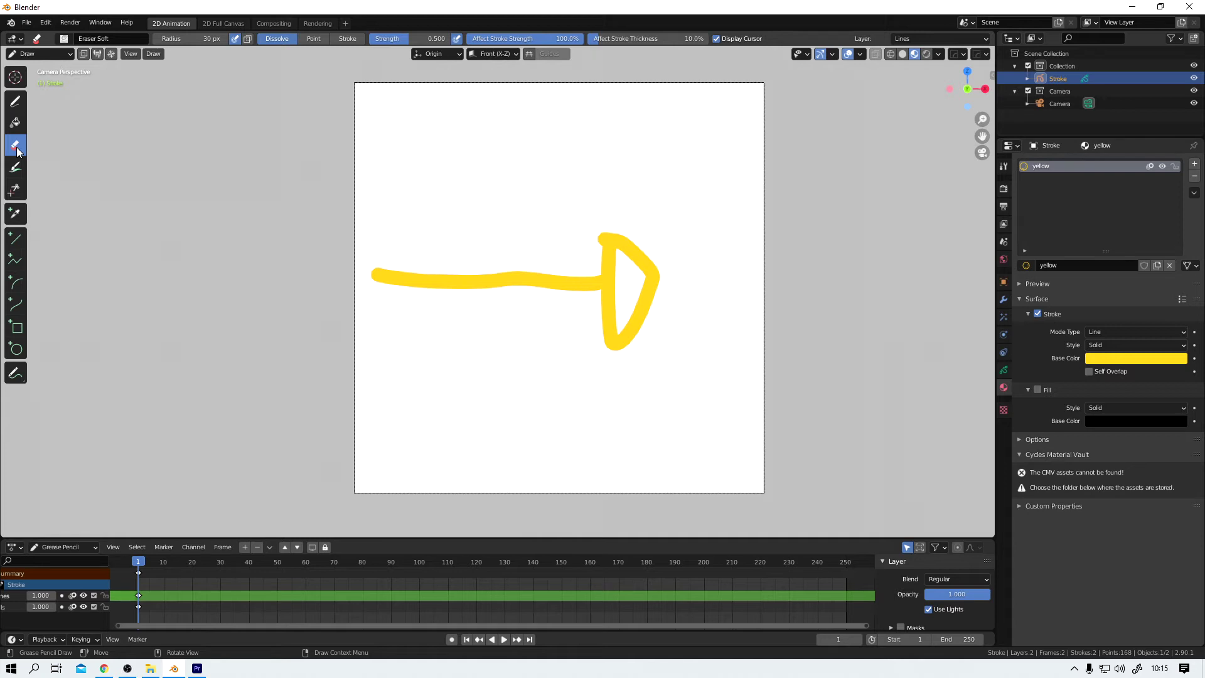
{"action": "left_click", "coordinate": [64, 38]}
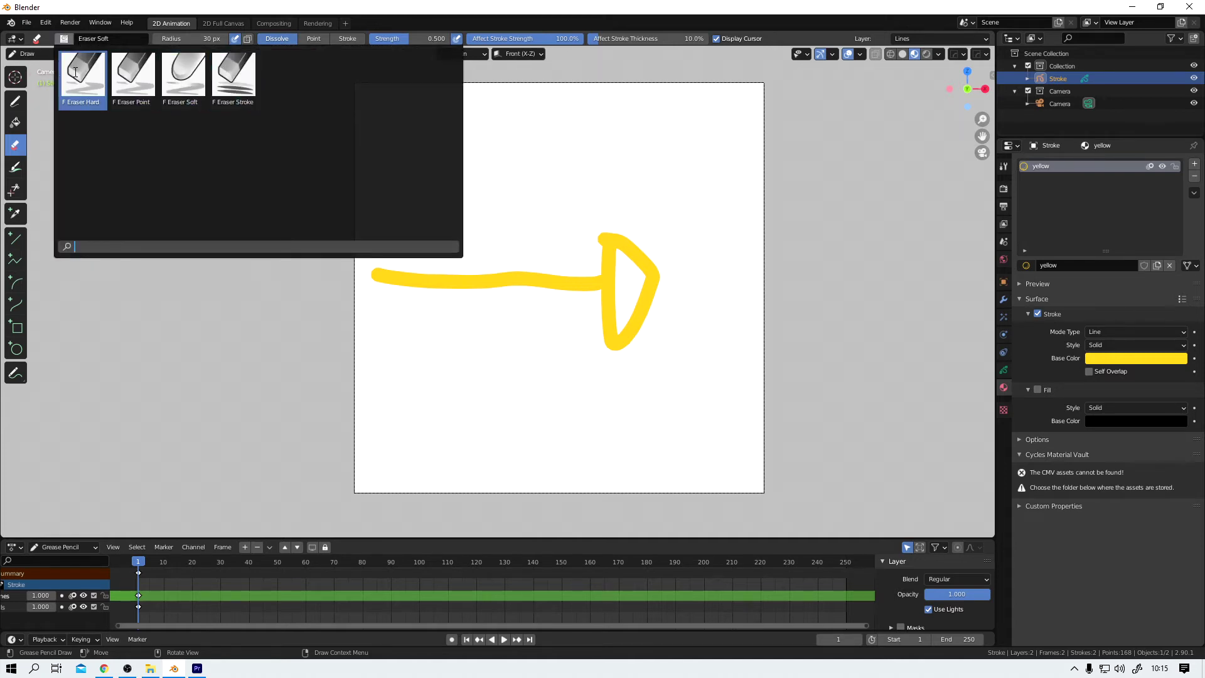
{"action": "left_click", "coordinate": [233, 81]}
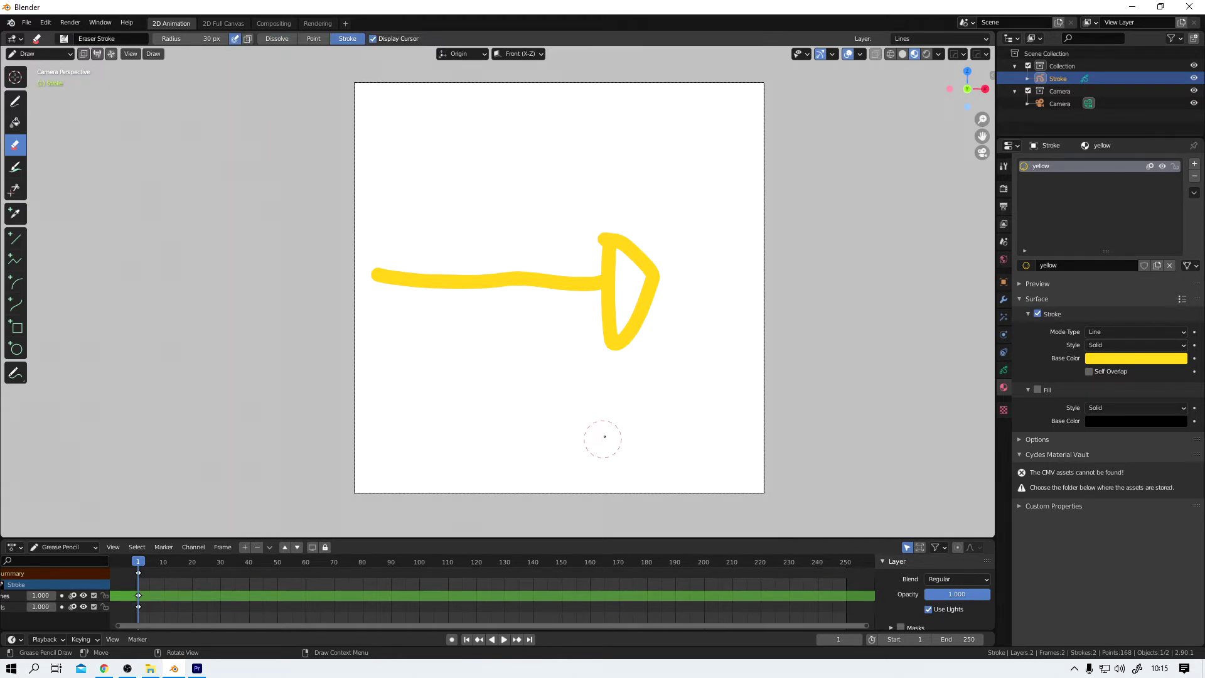
{"action": "left_click_drag", "start_coordinate": [660, 332], "coordinate": [546, 273]}
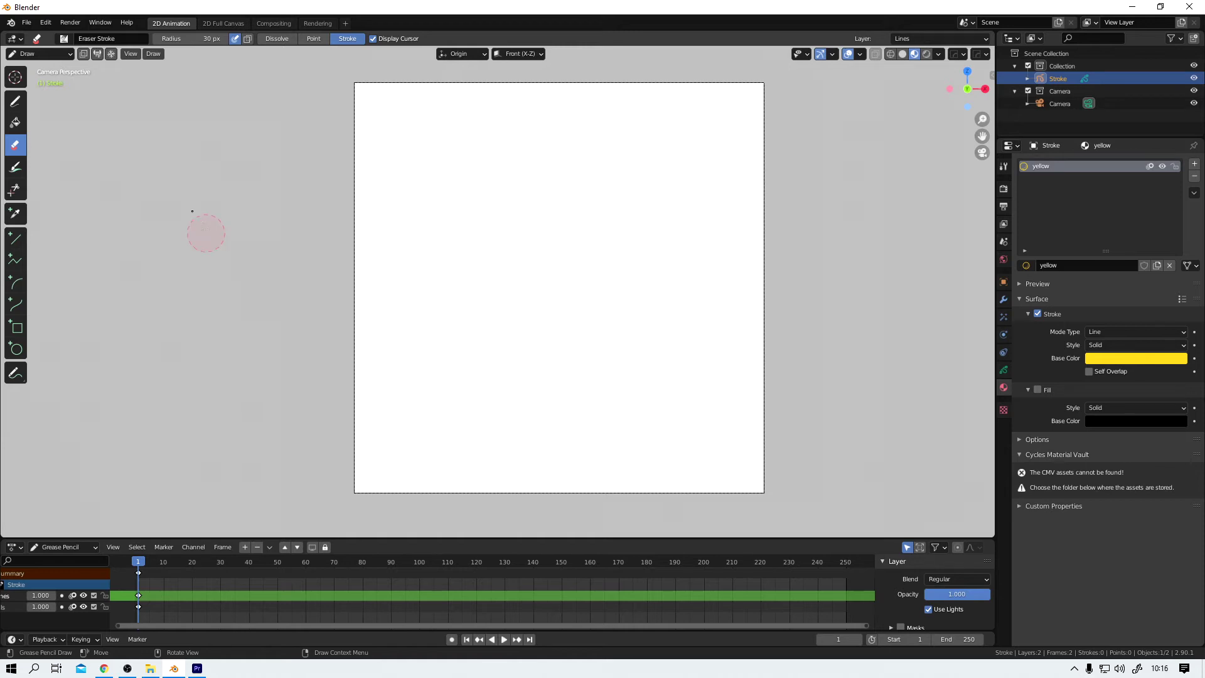
Step: With the Draw tool, redraw the arrow, undoing three failed attempts until a right-pointing arrow remains
{"action": "left_click", "coordinate": [17, 102]}
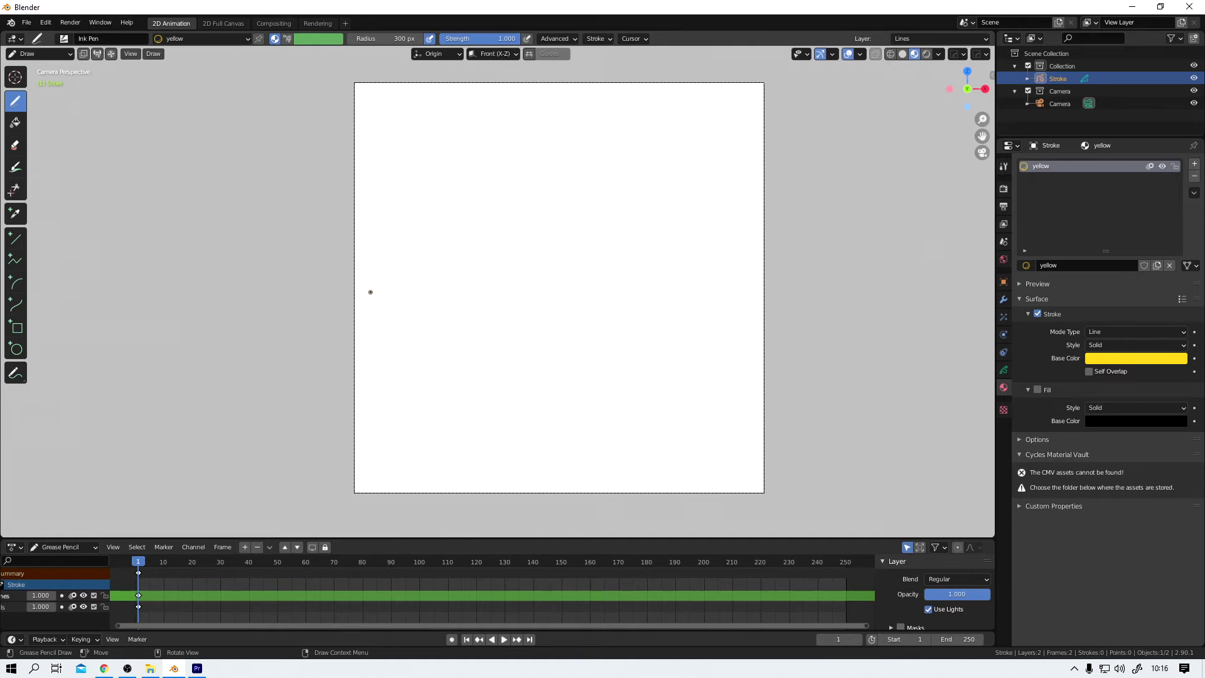
{"action": "mouse_move", "coordinate": [370, 290]}
{"action": "left_mouse_down"}
{"action": "mouse_move", "coordinate": [663, 305]}
{"action": "mouse_move", "coordinate": [703, 251]}
{"action": "mouse_move", "coordinate": [724, 334]}
{"action": "mouse_move", "coordinate": [660, 306]}
{"action": "left_mouse_up"}
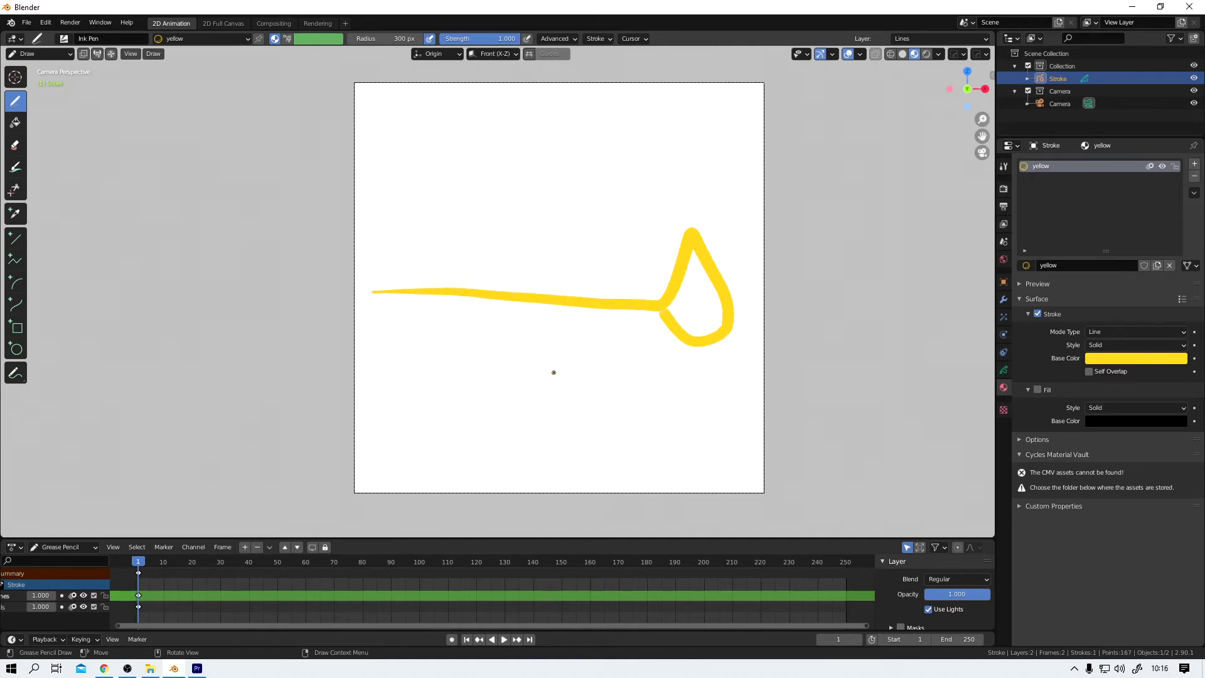
{"action": "key", "text": "ctrl+z"}
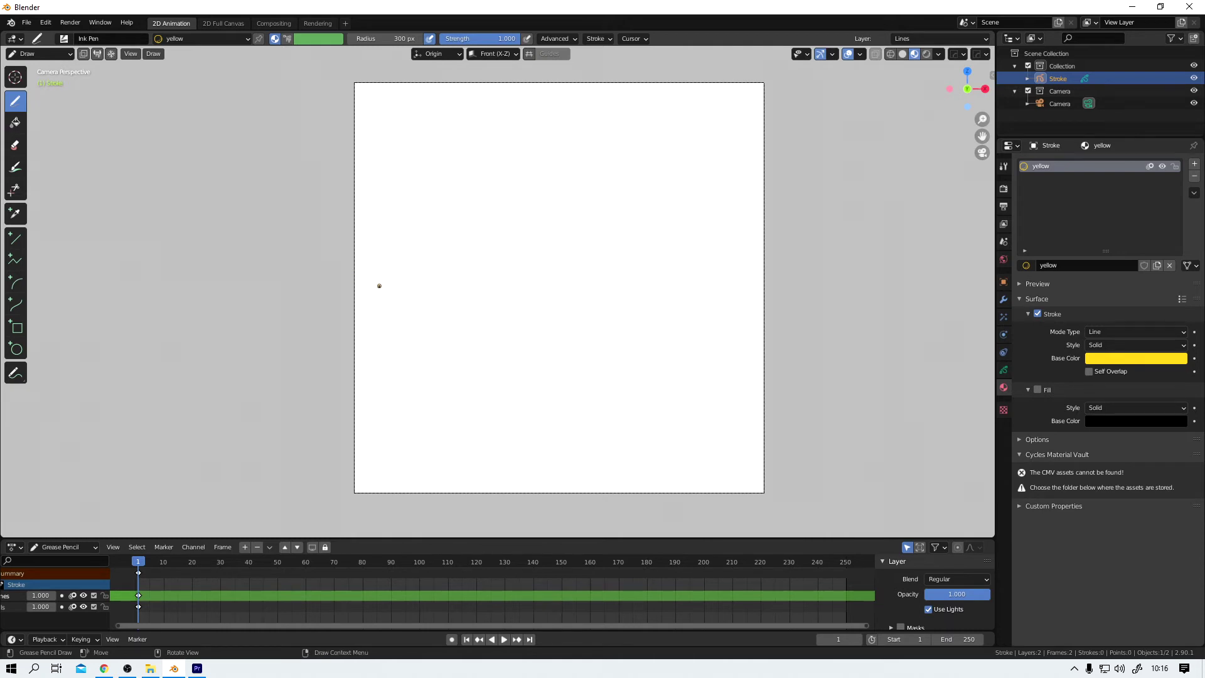
{"action": "mouse_move", "coordinate": [379, 287]}
{"action": "left_mouse_down"}
{"action": "mouse_move", "coordinate": [642, 308]}
{"action": "mouse_move", "coordinate": [653, 244]}
{"action": "mouse_move", "coordinate": [713, 330]}
{"action": "mouse_move", "coordinate": [630, 347]}
{"action": "mouse_move", "coordinate": [629, 309]}
{"action": "left_mouse_up"}
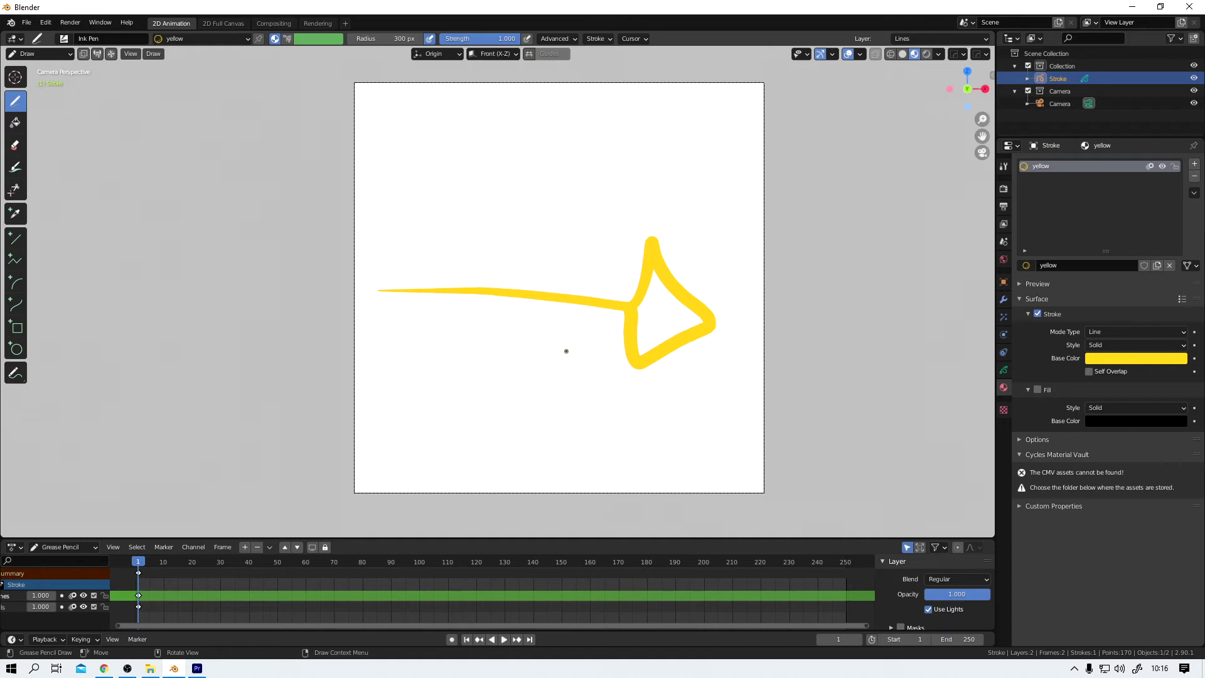
{"action": "key", "text": "ctrl+z"}
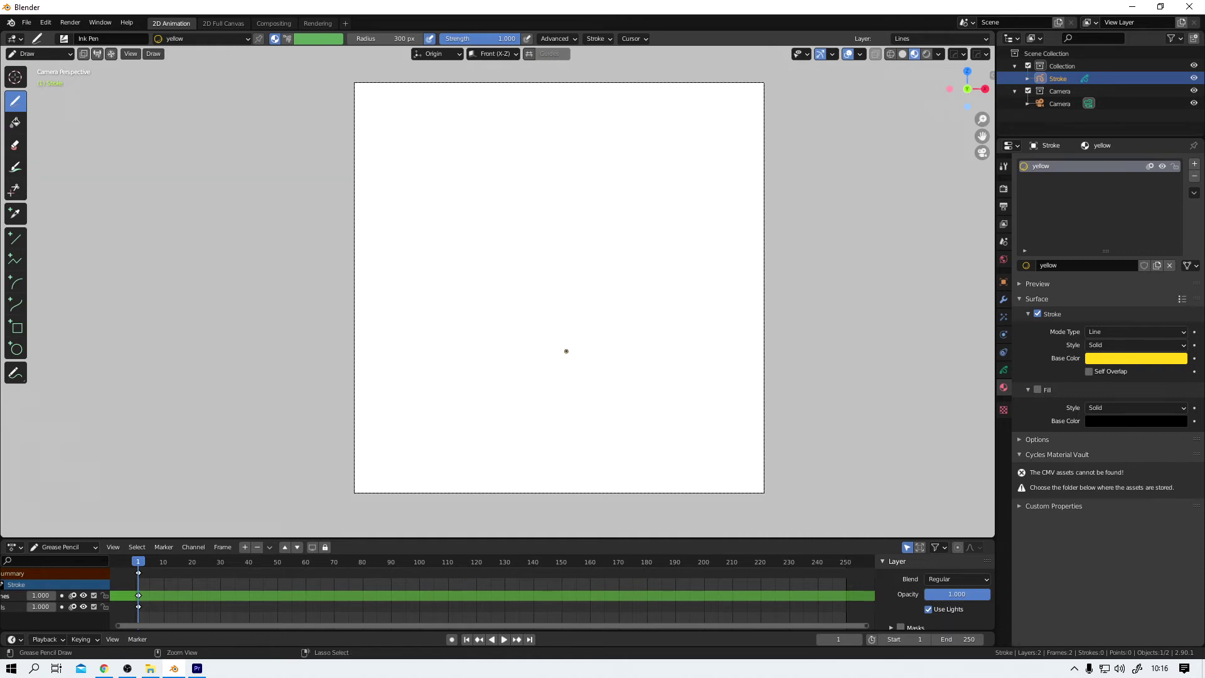
{"action": "mouse_move", "coordinate": [376, 297]}
{"action": "left_mouse_down"}
{"action": "mouse_move", "coordinate": [647, 296]}
{"action": "mouse_move", "coordinate": [664, 222]}
{"action": "mouse_move", "coordinate": [715, 280]}
{"action": "mouse_move", "coordinate": [628, 271]}
{"action": "left_mouse_up"}
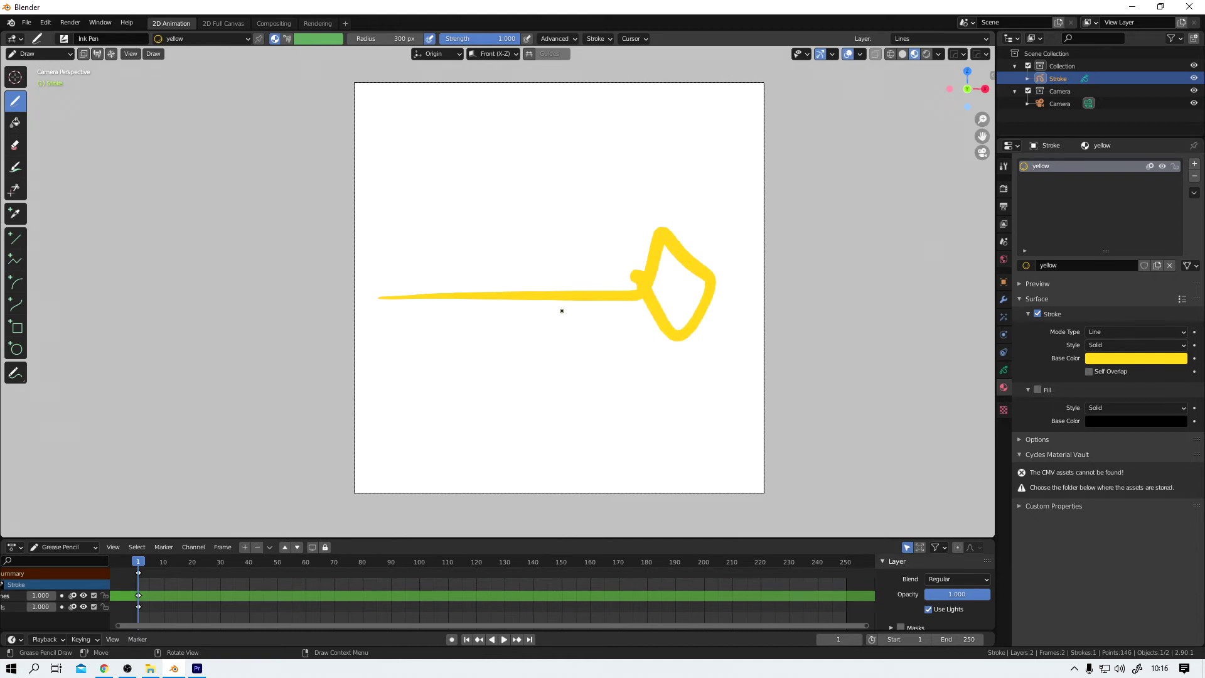
{"action": "key", "text": "ctrl+z"}
{"action": "mouse_move", "coordinate": [368, 290]}
{"action": "left_mouse_down"}
{"action": "mouse_move", "coordinate": [614, 304]}
{"action": "mouse_move", "coordinate": [624, 232]}
{"action": "mouse_move", "coordinate": [724, 307]}
{"action": "mouse_move", "coordinate": [608, 338]}
{"action": "mouse_move", "coordinate": [624, 285]}
{"action": "left_mouse_up"}
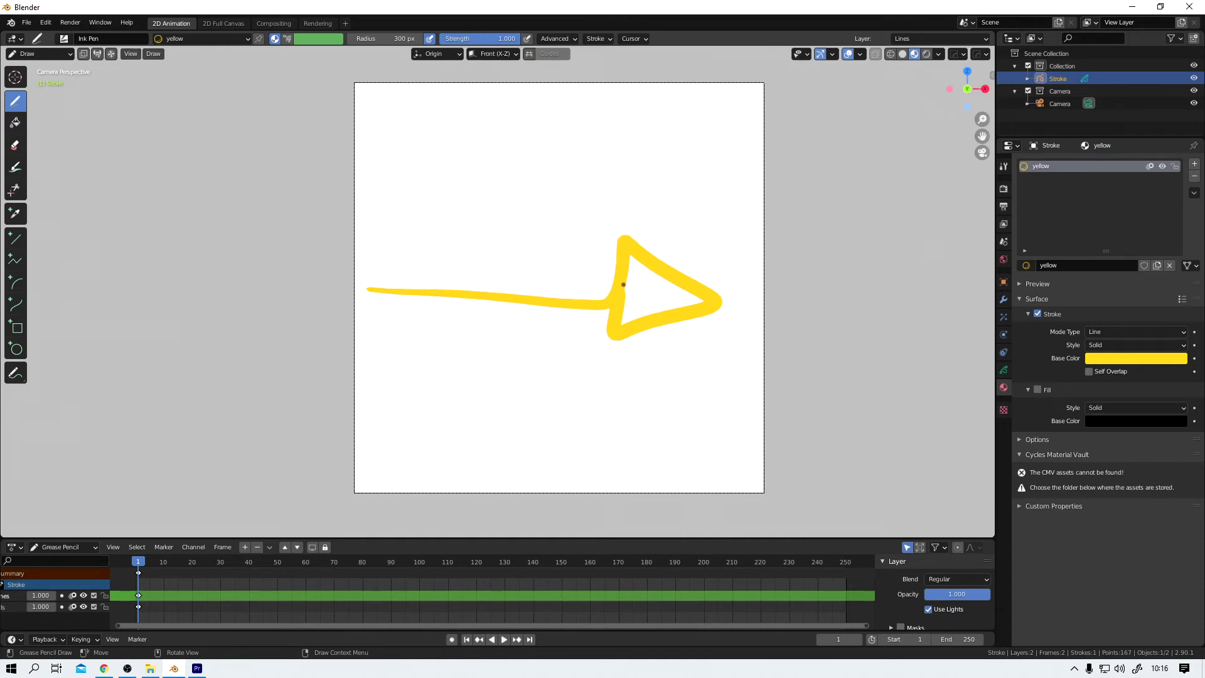
Step: Add a Build modifier to the arrow stroke and preview the growing animation
{"action": "left_click", "coordinate": [1002, 300]}
{"action": "left_click", "coordinate": [1174, 164]}
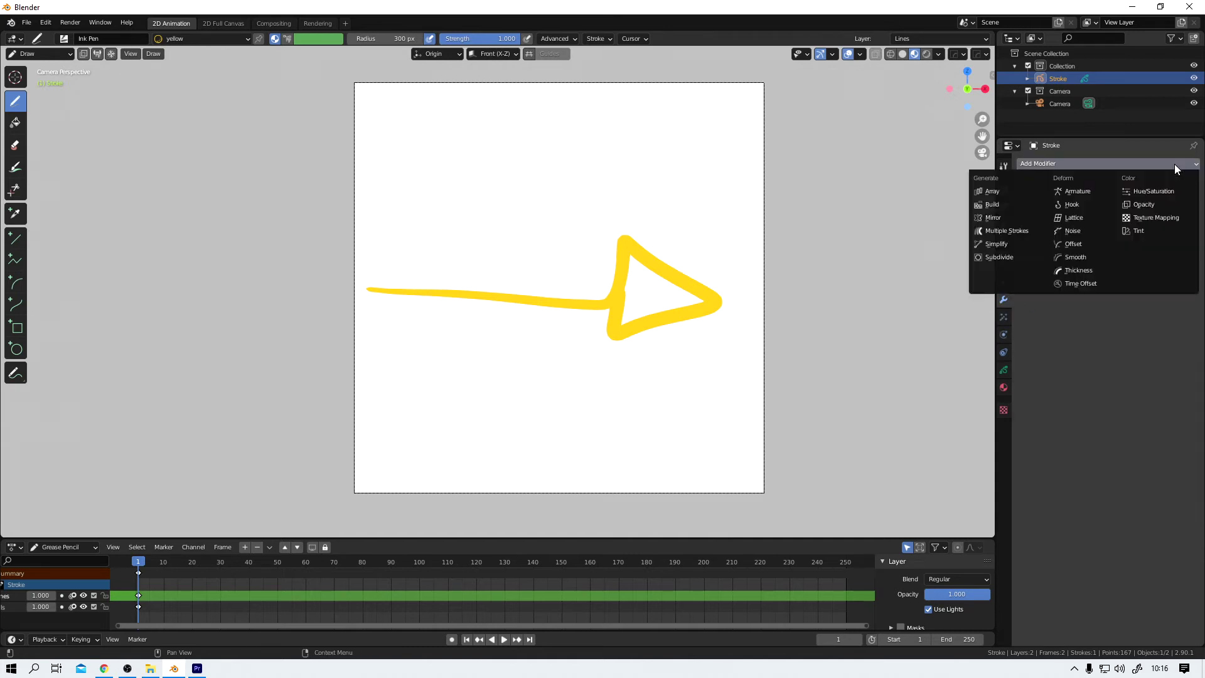
{"action": "left_click", "coordinate": [1008, 205]}
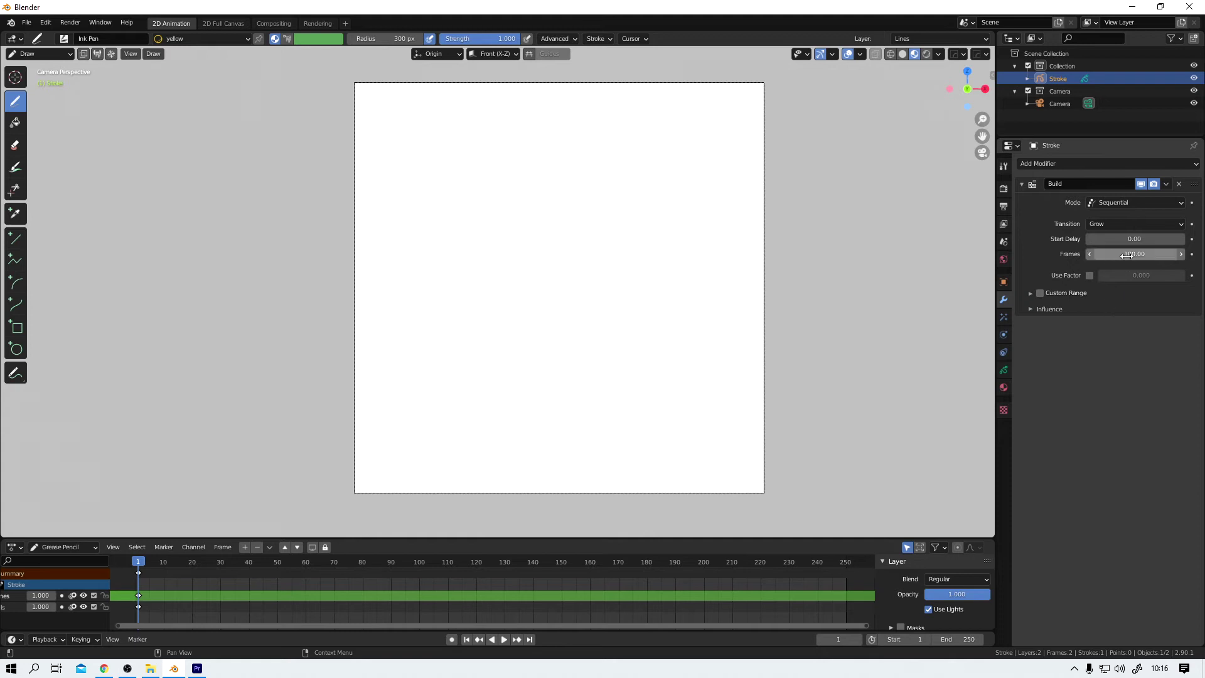
{"action": "left_click", "coordinate": [504, 639]}
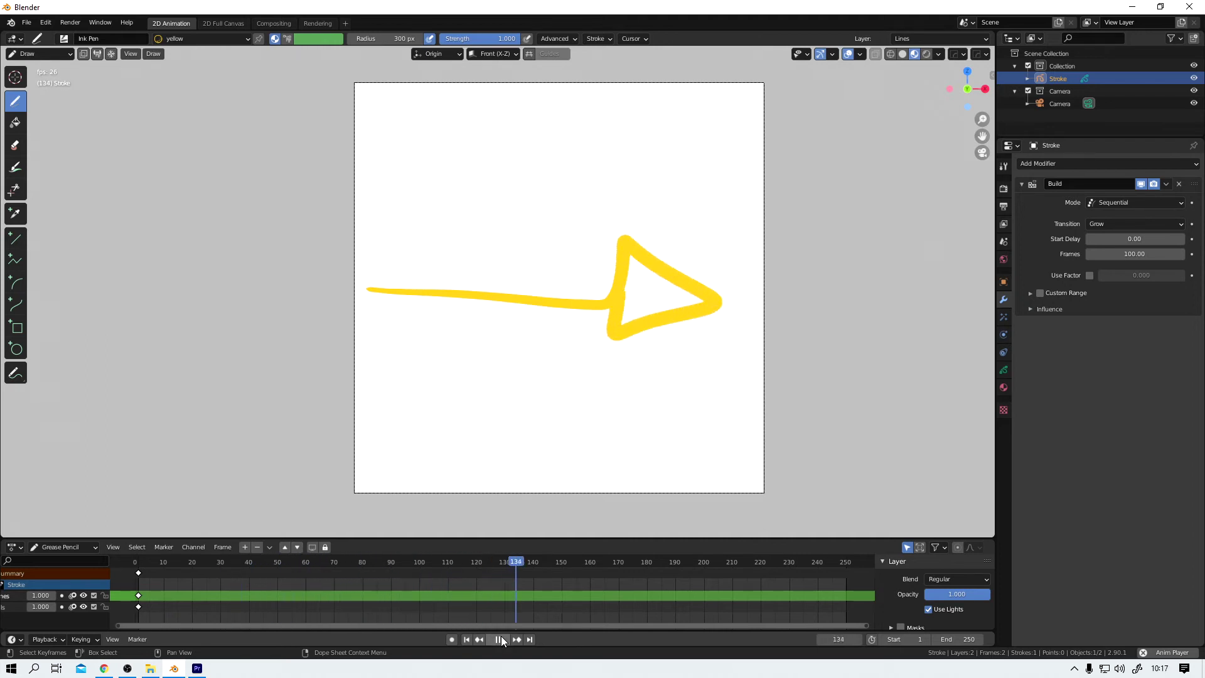
{"action": "left_click", "coordinate": [501, 638]}
{"action": "left_click", "coordinate": [468, 639]}
Step: Set the Build duration to 15 frames and preview the faster build
{"action": "left_click", "coordinate": [1144, 254]}
{"action": "type", "text": "15"}
{"action": "key", "text": "Return"}
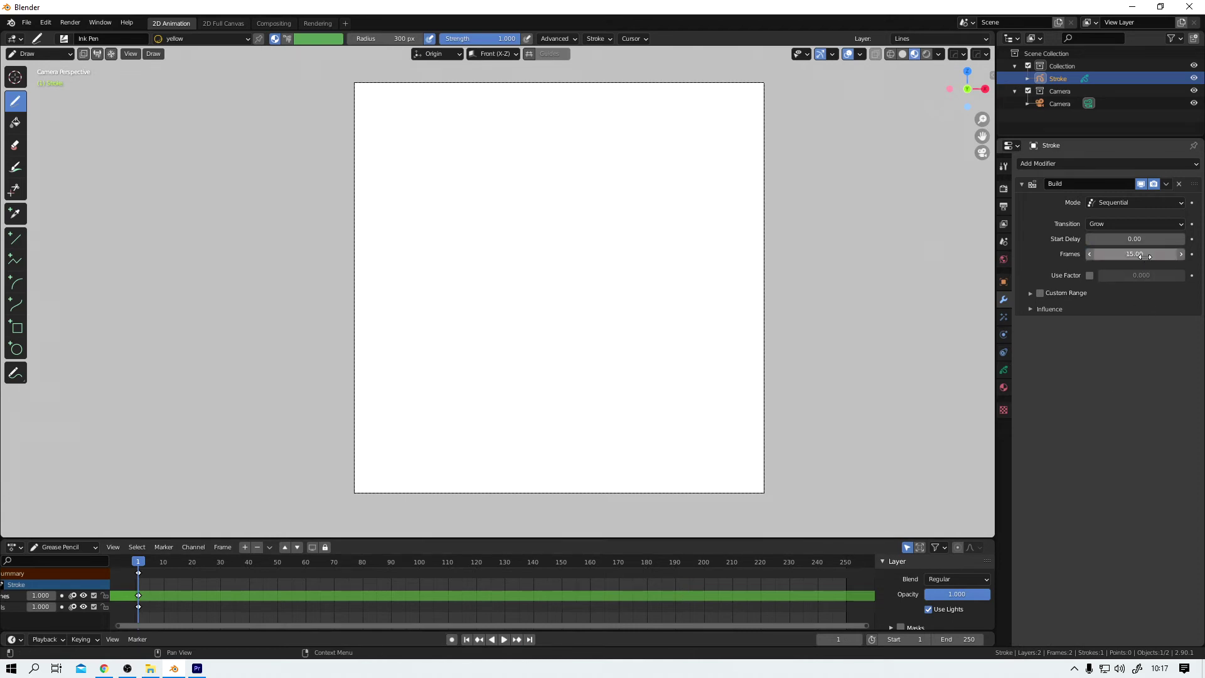
{"action": "left_click", "coordinate": [504, 639]}
{"action": "left_click", "coordinate": [504, 639]}
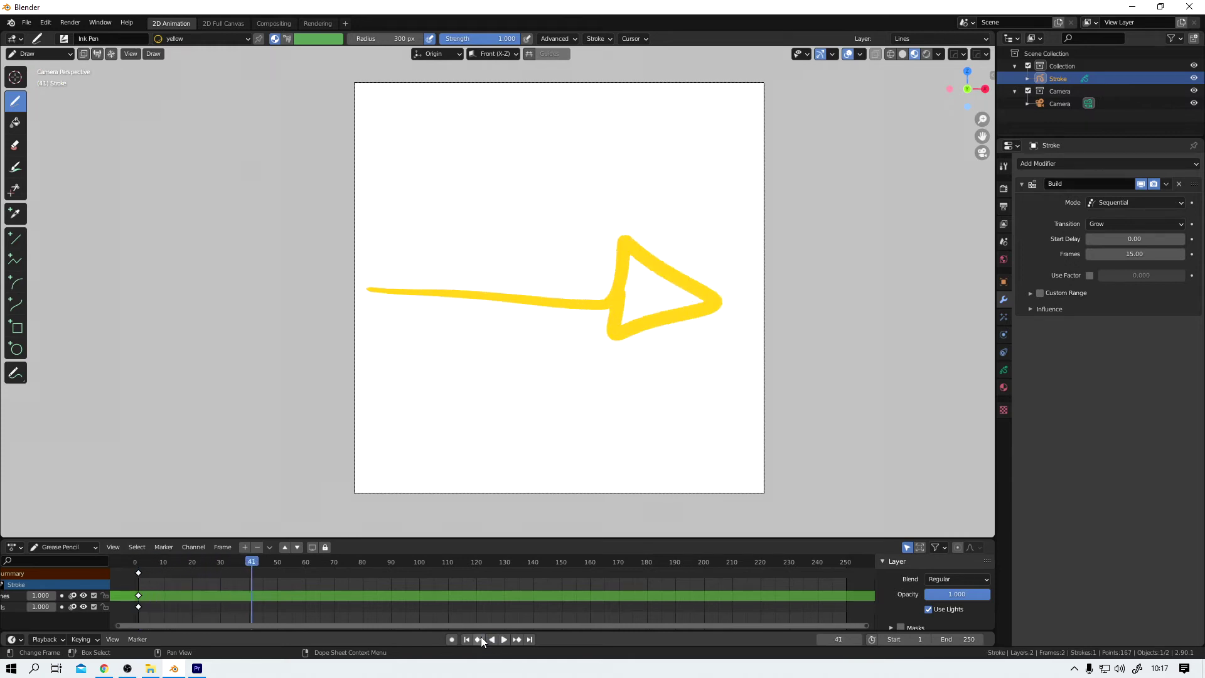
{"action": "left_click", "coordinate": [466, 639]}
Step: Change the Build duration to 20 frames and preview the result
{"action": "left_click", "coordinate": [1129, 253]}
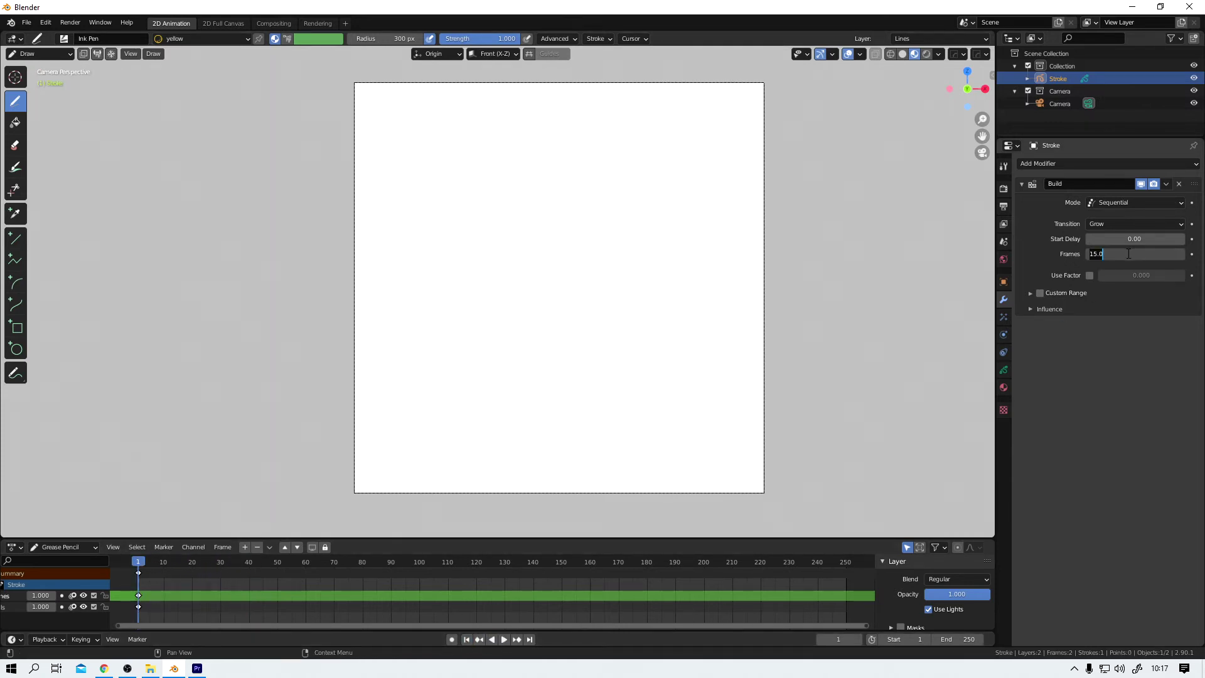
{"action": "type", "text": "20"}
{"action": "key", "text": "Return"}
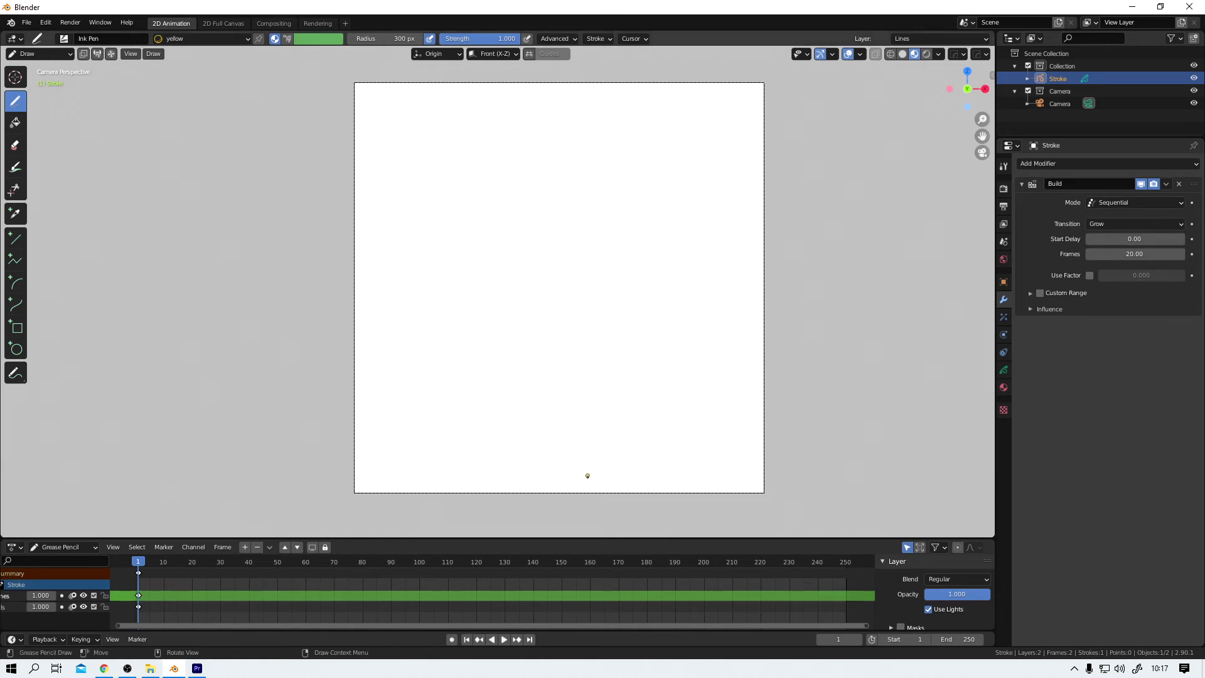
{"action": "left_click", "coordinate": [504, 639]}
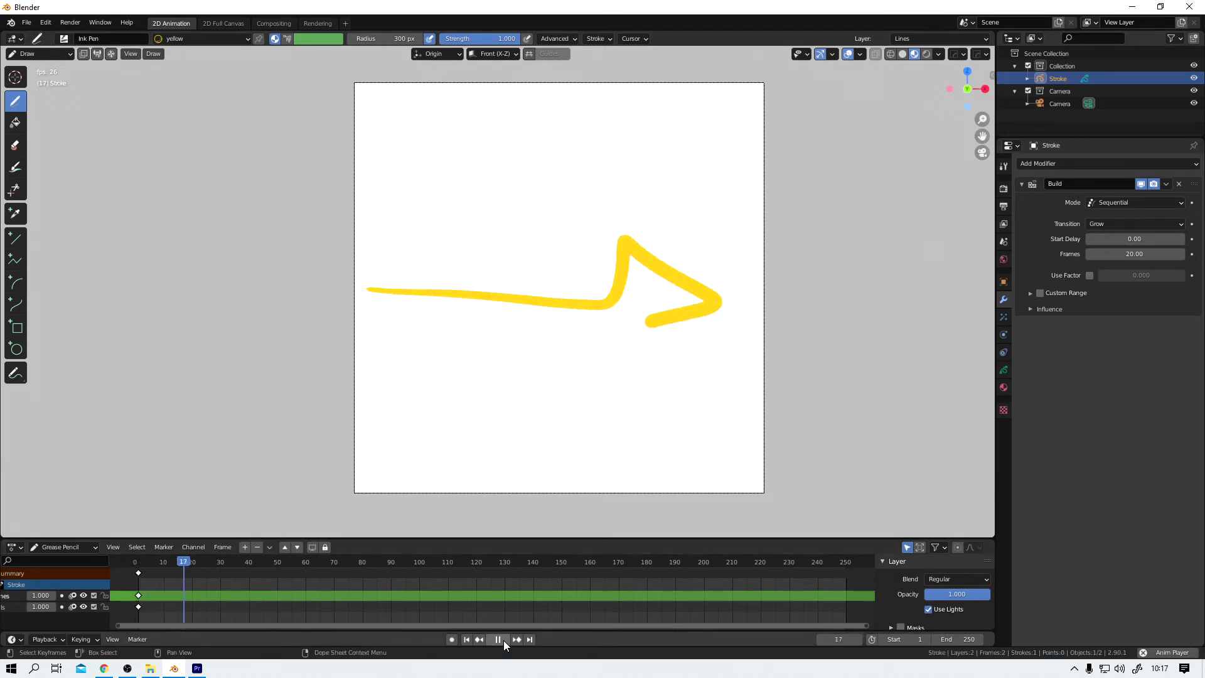
{"action": "left_click", "coordinate": [466, 639]}
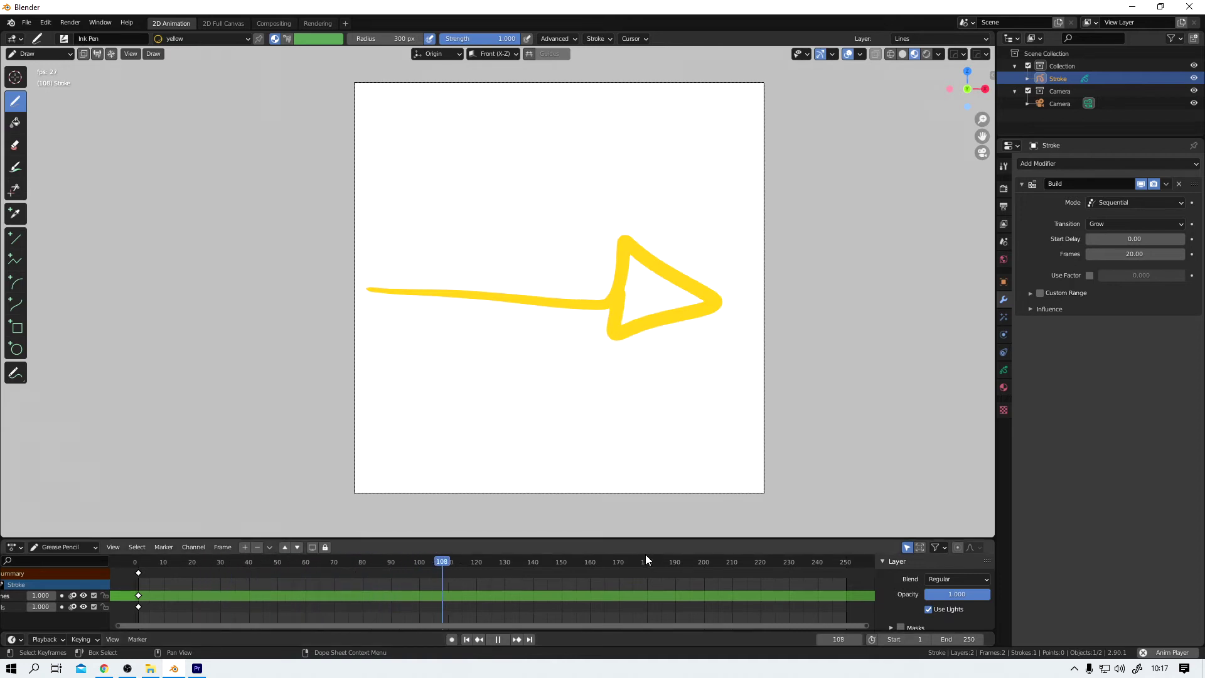
{"action": "left_click", "coordinate": [502, 641]}
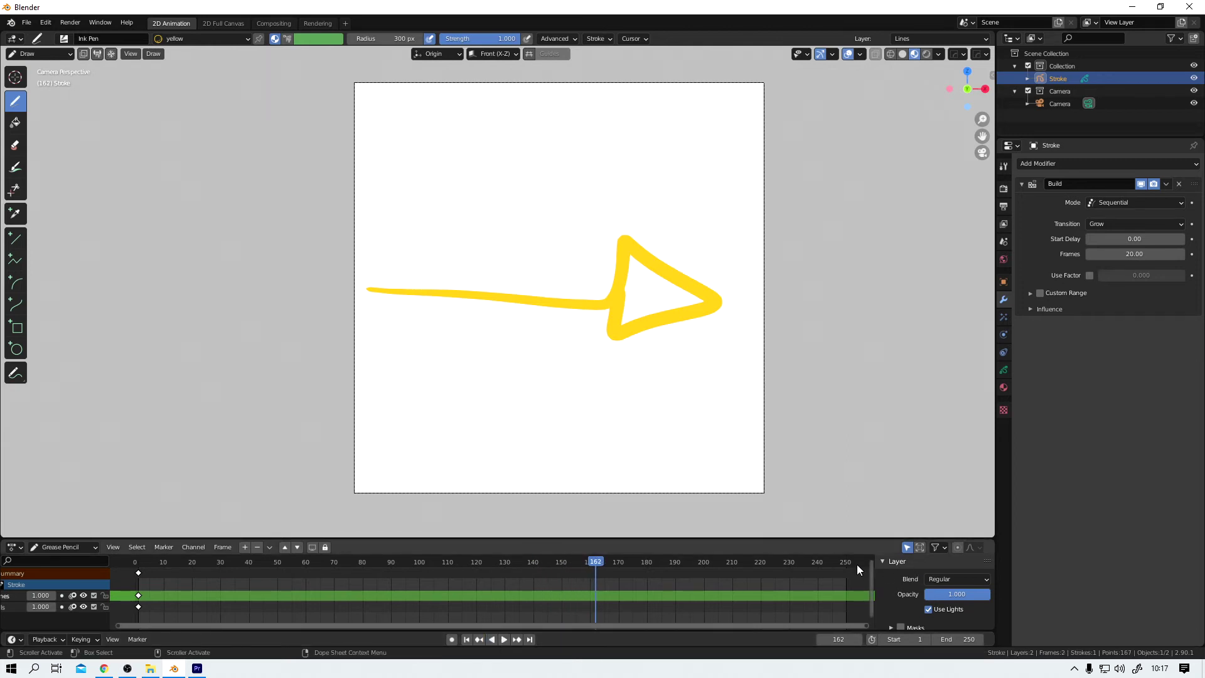
Step: Set the scene's end frame to 150 and play the animation from the start to preview
{"action": "left_click", "coordinate": [467, 639]}
{"action": "left_click", "coordinate": [959, 637]}
{"action": "type", "text": "150"}
{"action": "key", "text": "Return"}
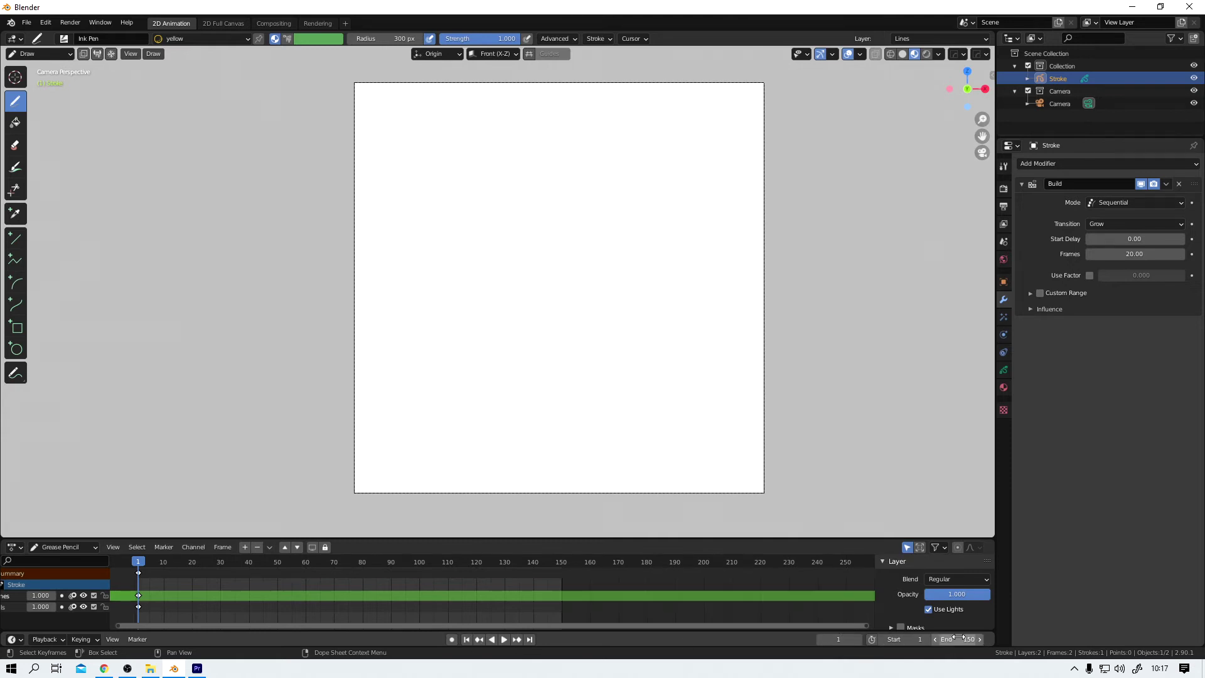
{"action": "left_click", "coordinate": [506, 640]}
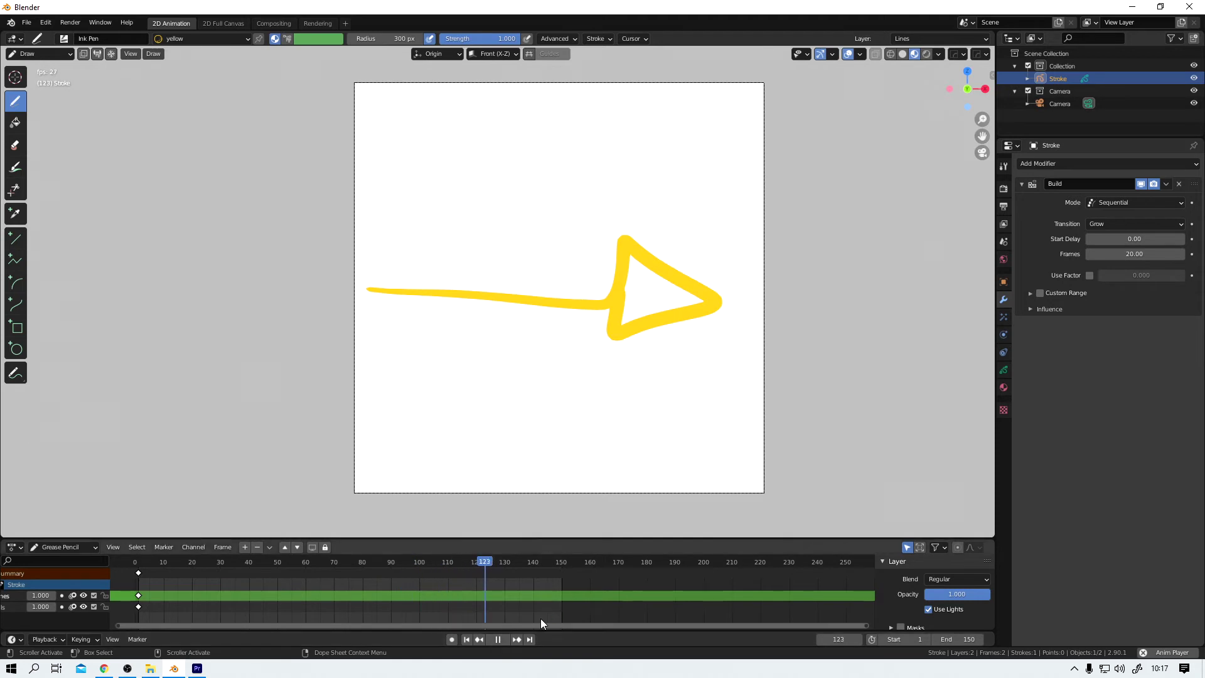
{"action": "left_click", "coordinate": [499, 639]}
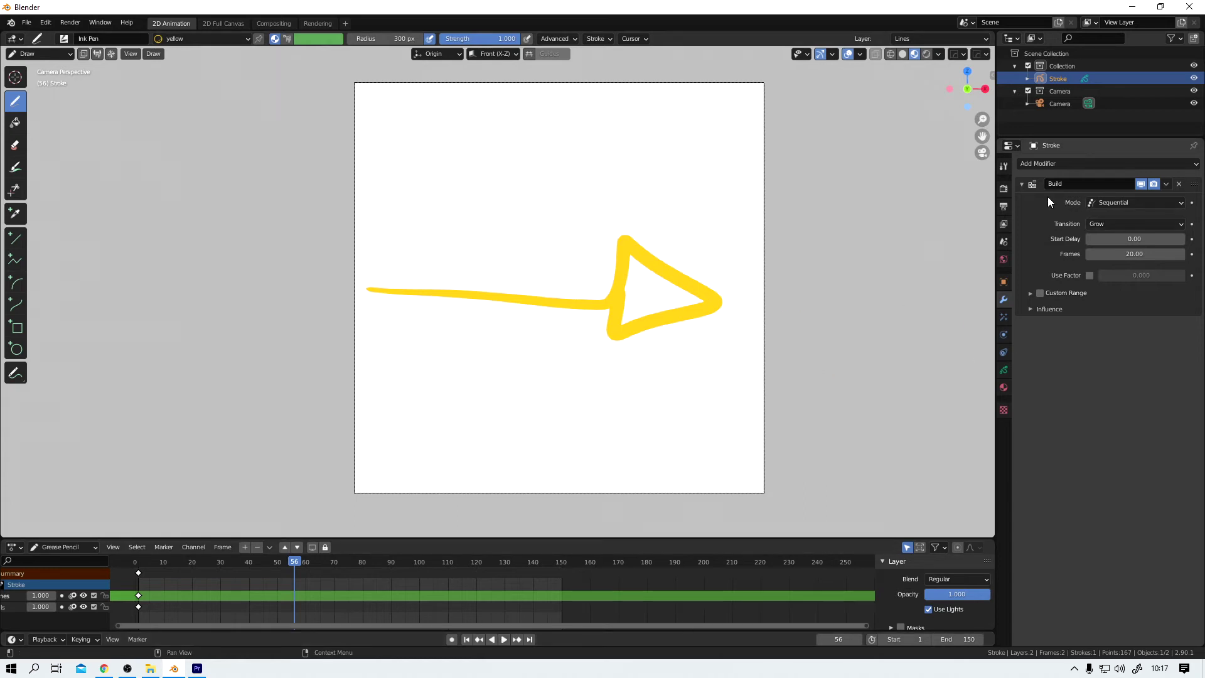
Step: Check the 800×800 PNG RGBA output settings, then rewind the animation to frame 1
{"action": "left_click", "coordinate": [1004, 189]}
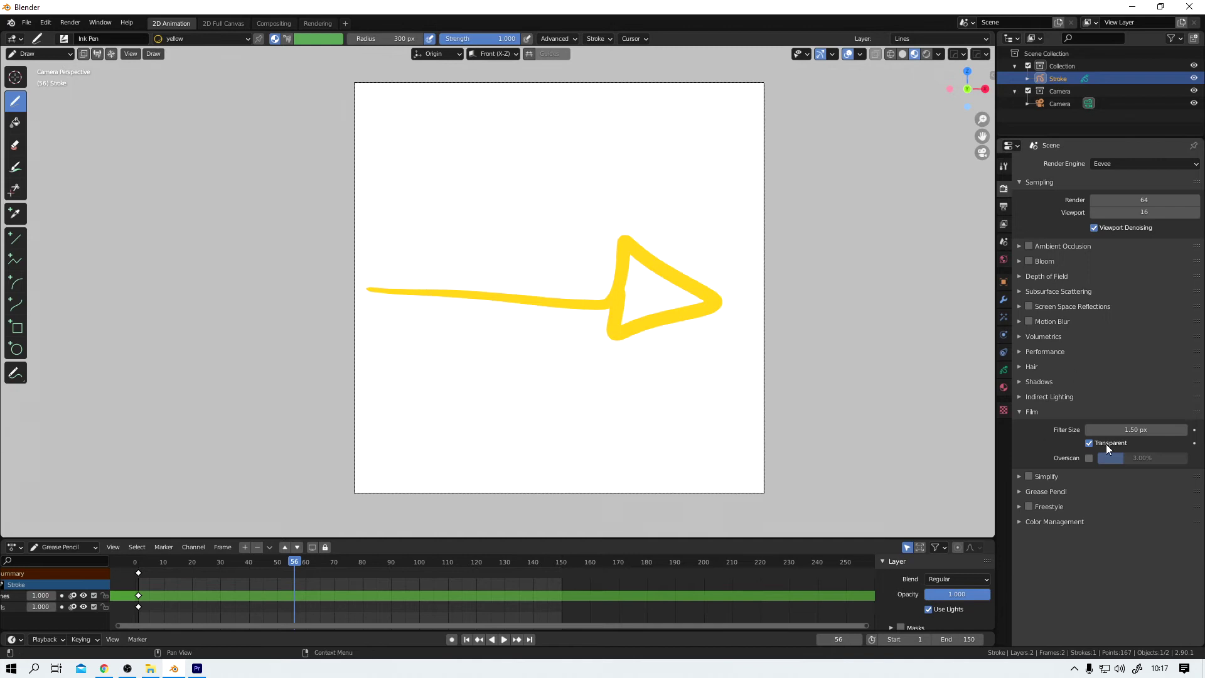
{"action": "left_click", "coordinate": [1003, 207]}
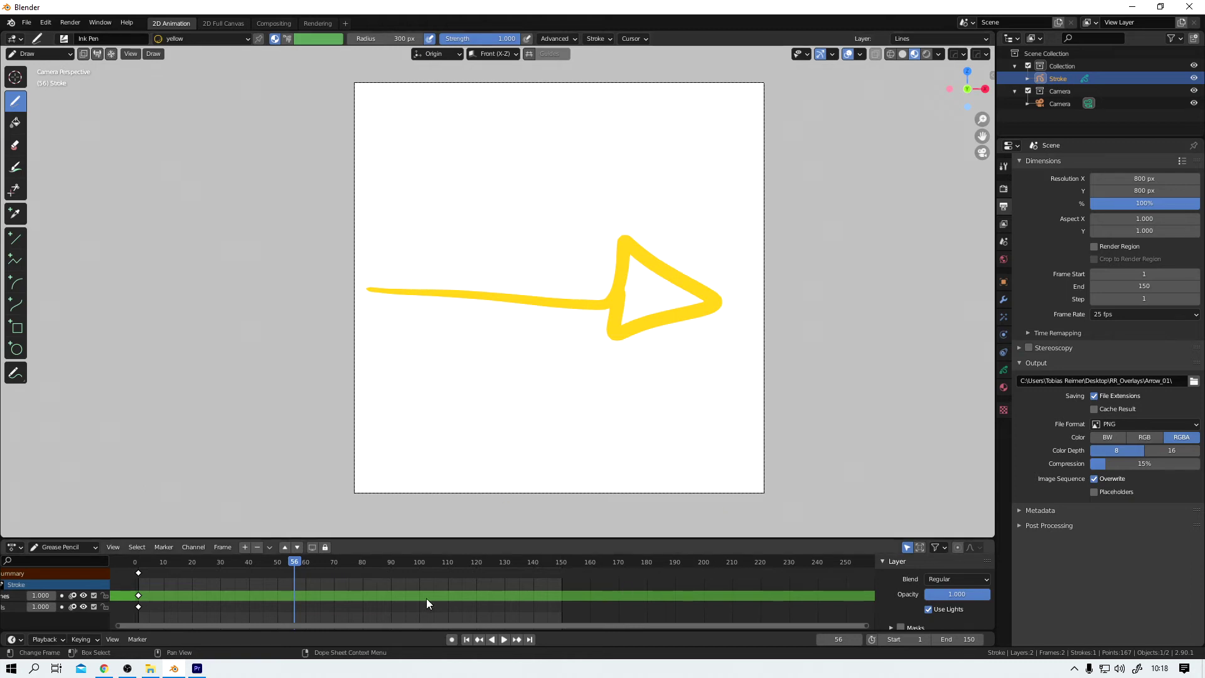
{"action": "left_click", "coordinate": [466, 639]}
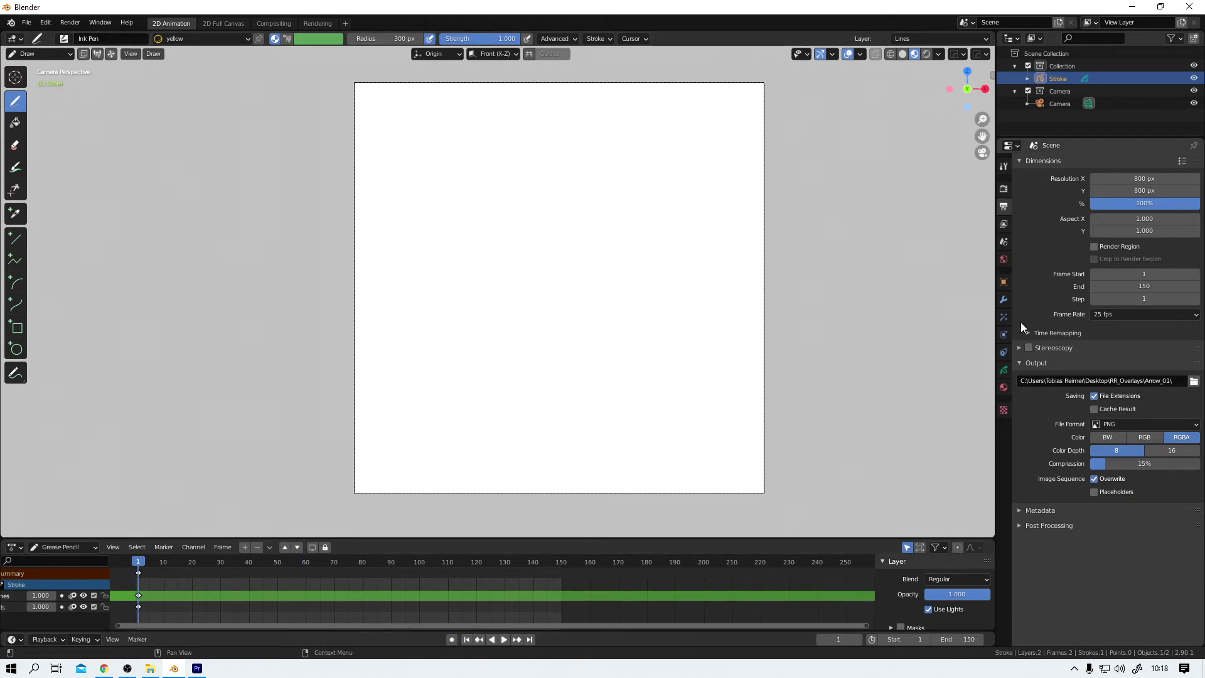
Step: With the Build modifier hidden in the viewport, draw several thin test strokes around the arrow
{"action": "left_click", "coordinate": [1004, 300]}
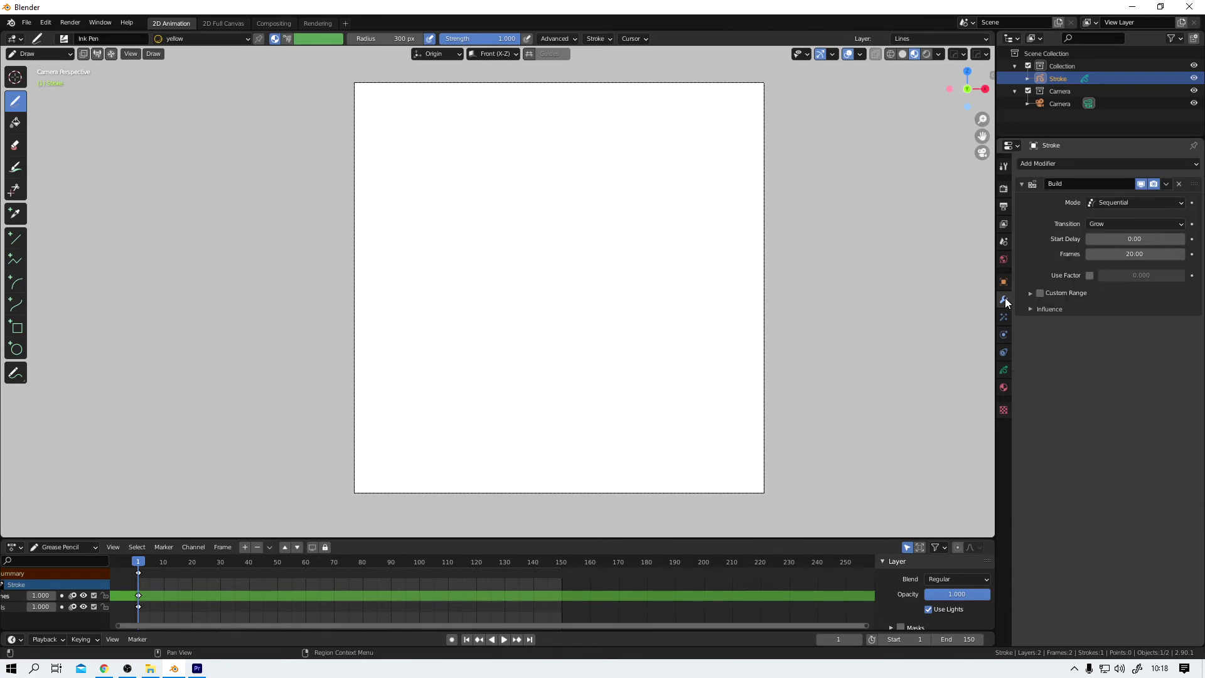
{"action": "left_click", "coordinate": [1141, 185]}
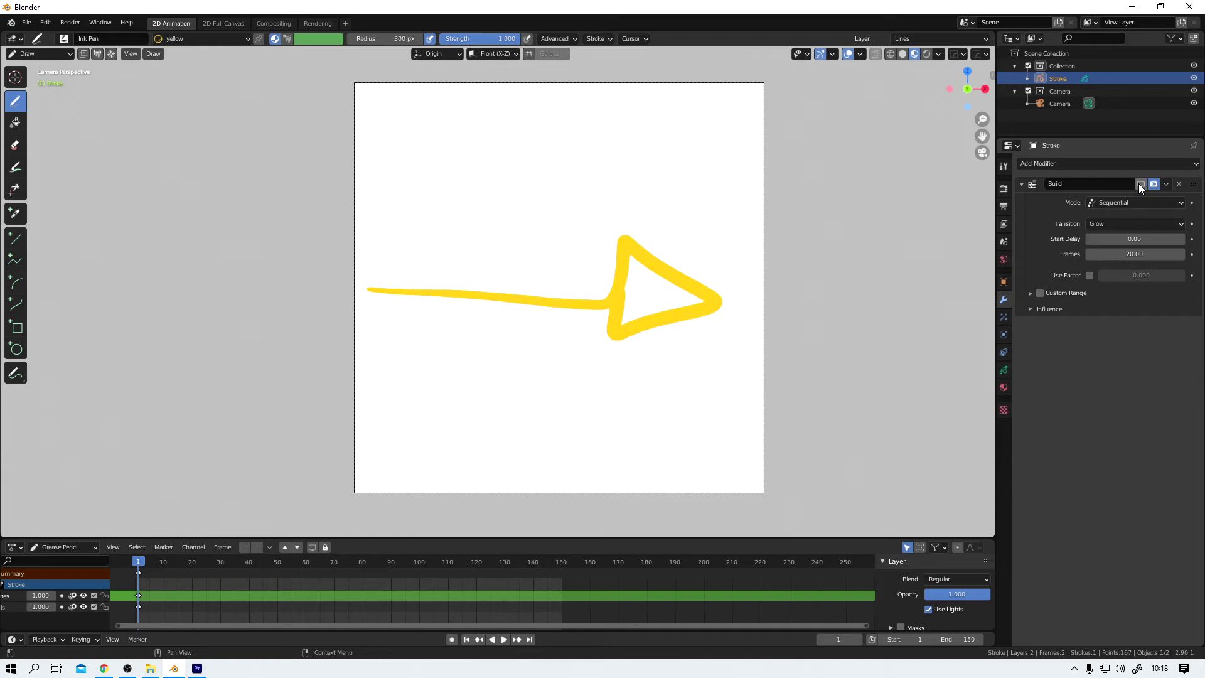
{"action": "left_click_drag", "start_coordinate": [547, 124], "coordinate": [432, 264]}
{"action": "left_click_drag", "start_coordinate": [680, 105], "coordinate": [501, 228]}
{"action": "left_click_drag", "start_coordinate": [730, 124], "coordinate": [550, 205]}
{"action": "left_click_drag", "start_coordinate": [599, 80], "coordinate": [442, 181]}
{"action": "mouse_move", "coordinate": [510, 87]}
{"action": "left_mouse_down"}
{"action": "mouse_move", "coordinate": [432, 190]}
{"action": "mouse_move", "coordinate": [407, 265]}
{"action": "left_mouse_up"}
{"action": "left_click_drag", "start_coordinate": [511, 148], "coordinate": [493, 304]}
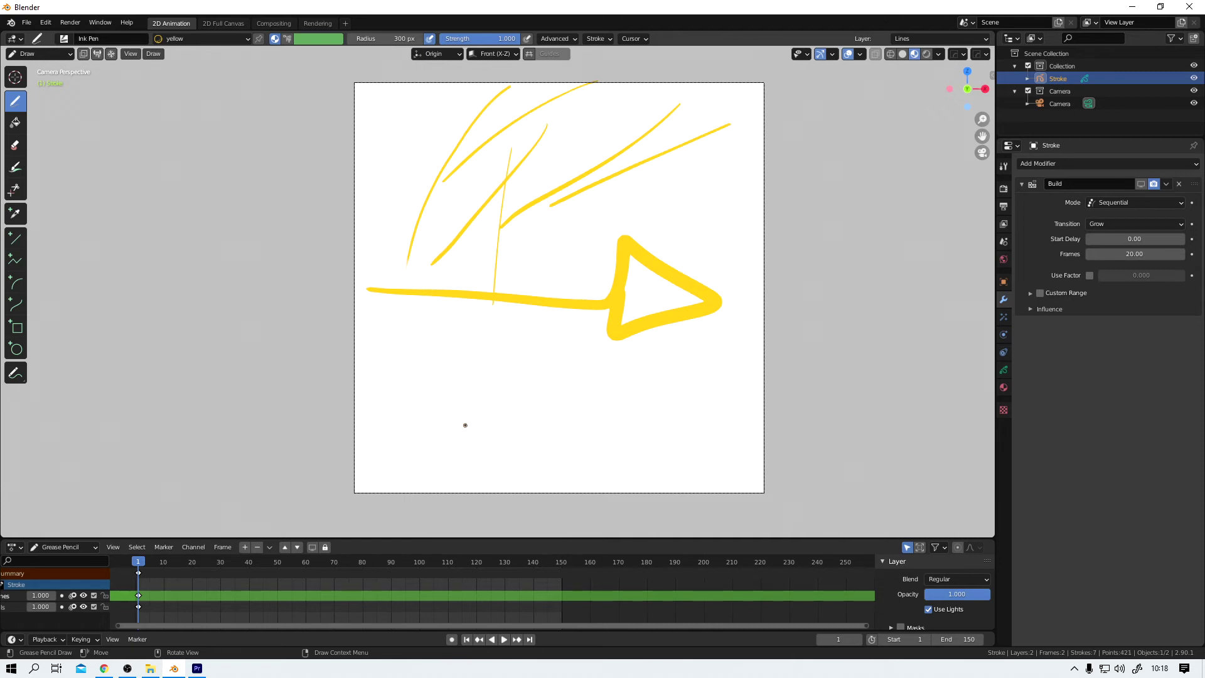
Step: Re-enable the Build modifier, play back the strokes building, then return to frame 1
{"action": "left_click", "coordinate": [1142, 185]}
{"action": "key", "text": "space"}
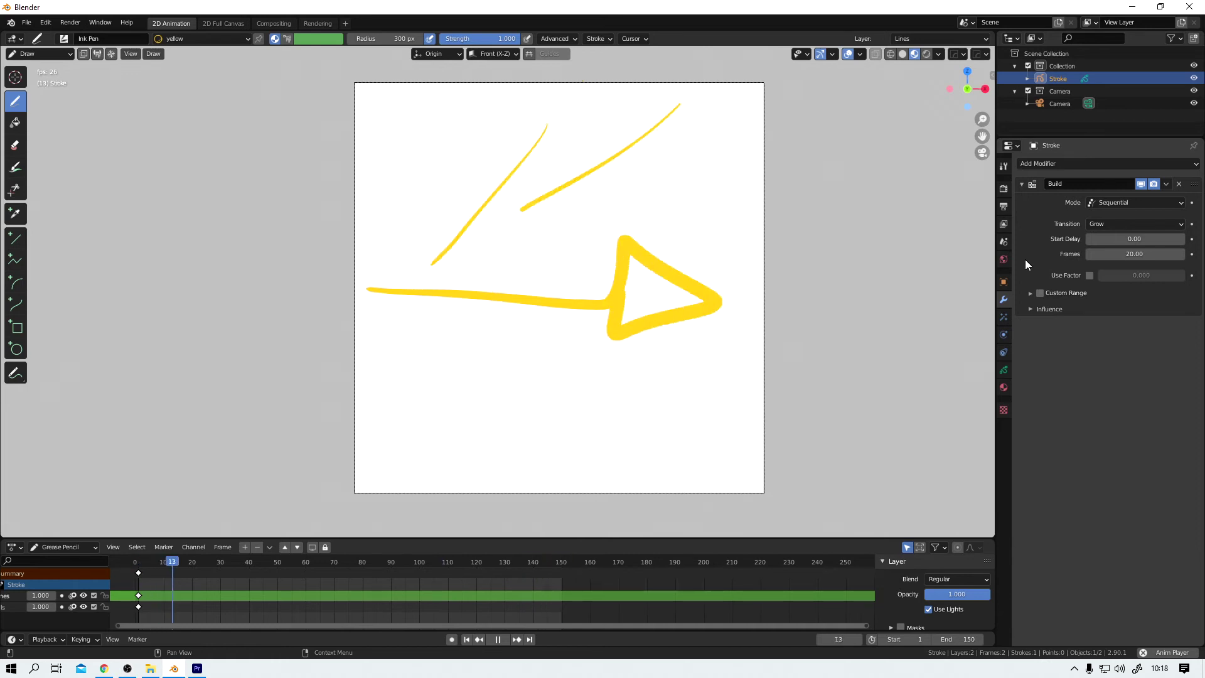
{"action": "key", "text": "space"}
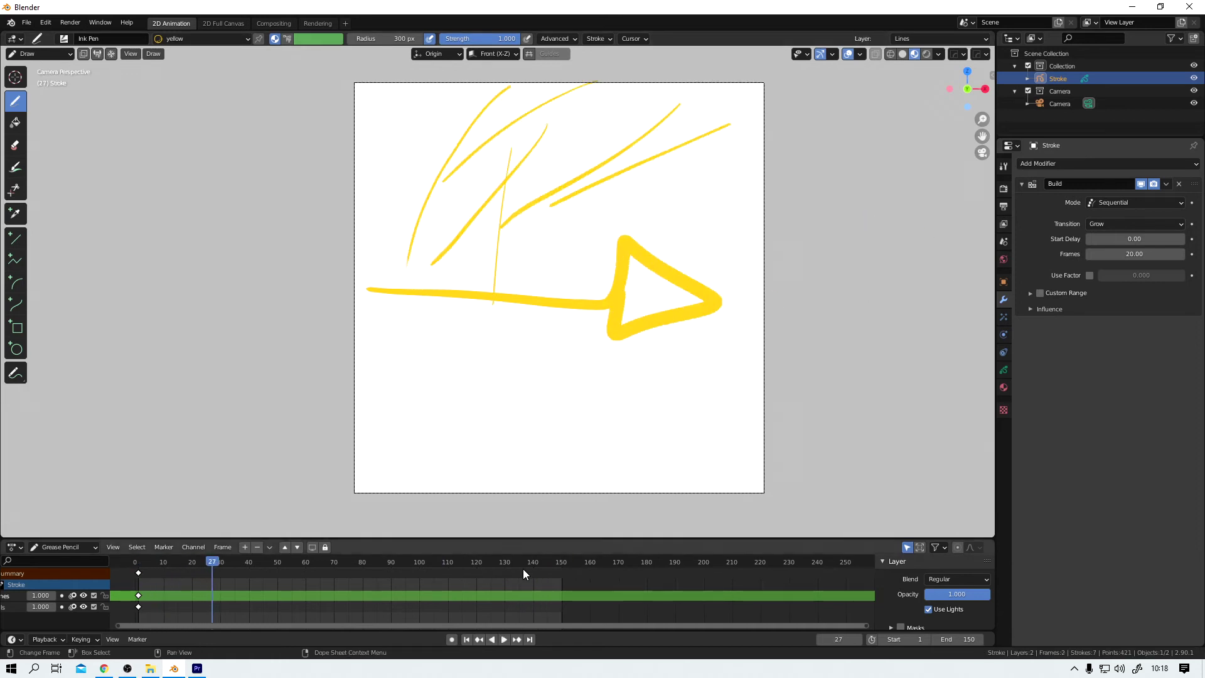
{"action": "left_click", "coordinate": [467, 640]}
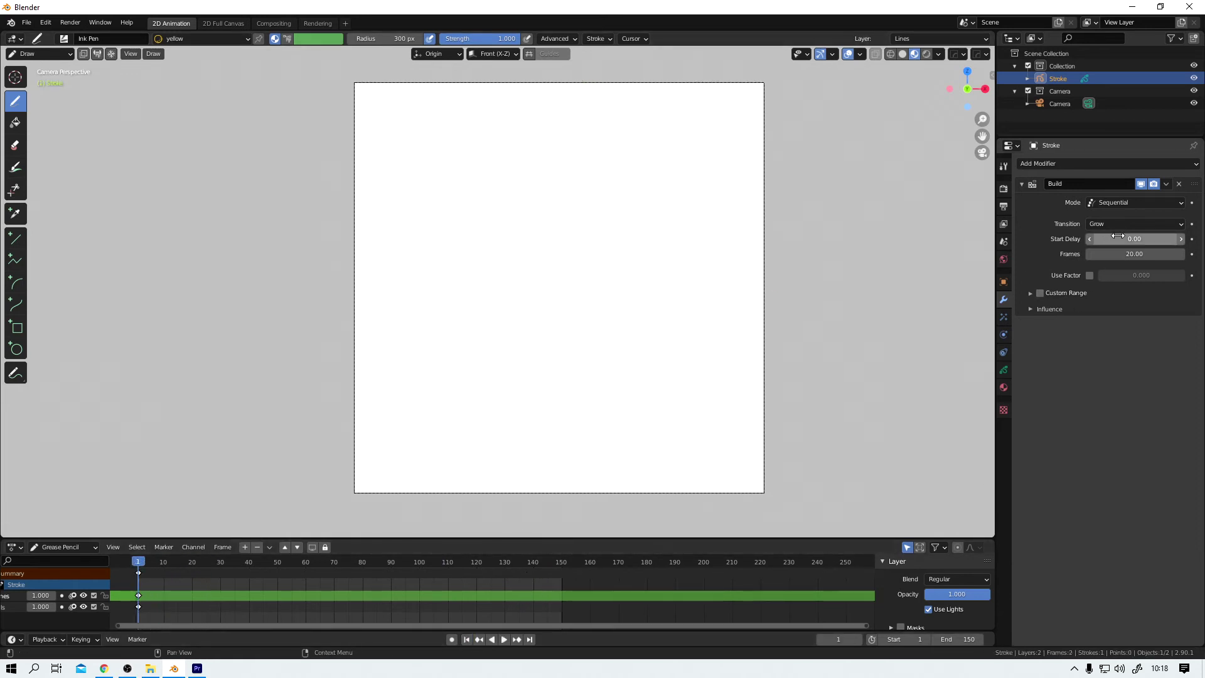
Step: Erase the test strokes so only the arrow remains, then re-enable the Build modifier
{"action": "left_click", "coordinate": [1140, 184]}
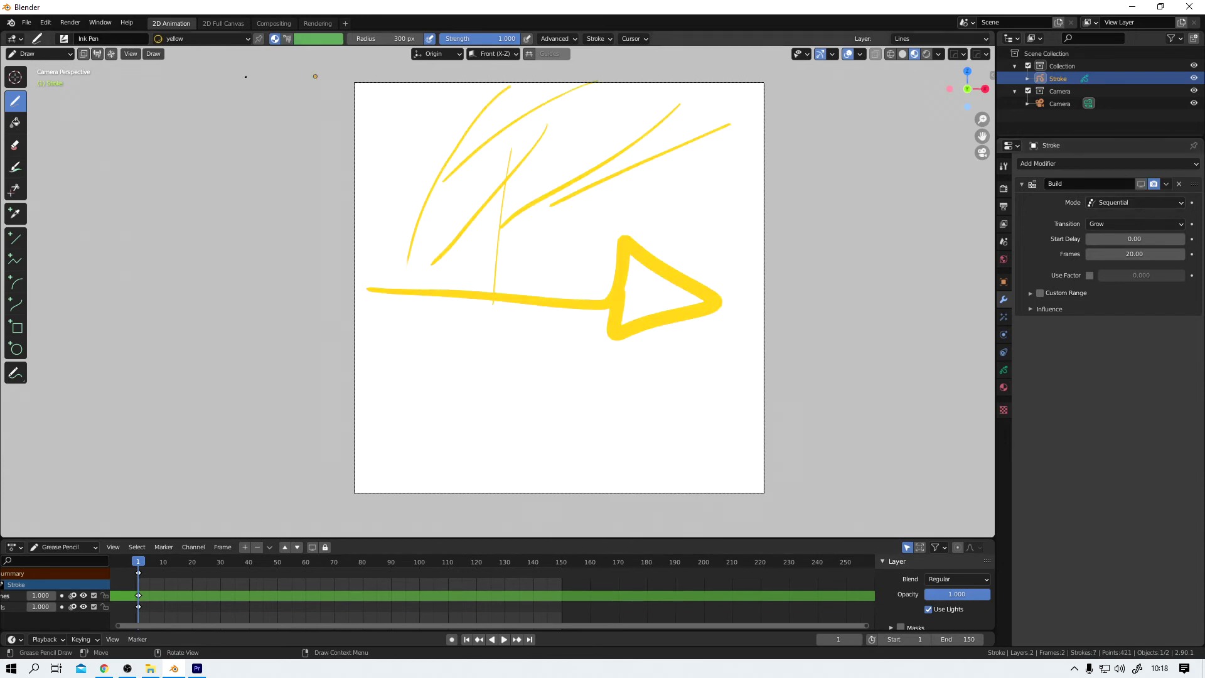
{"action": "left_click", "coordinate": [14, 148]}
{"action": "left_click_drag", "start_coordinate": [369, 161], "coordinate": [621, 167]}
{"action": "left_click", "coordinate": [15, 100]}
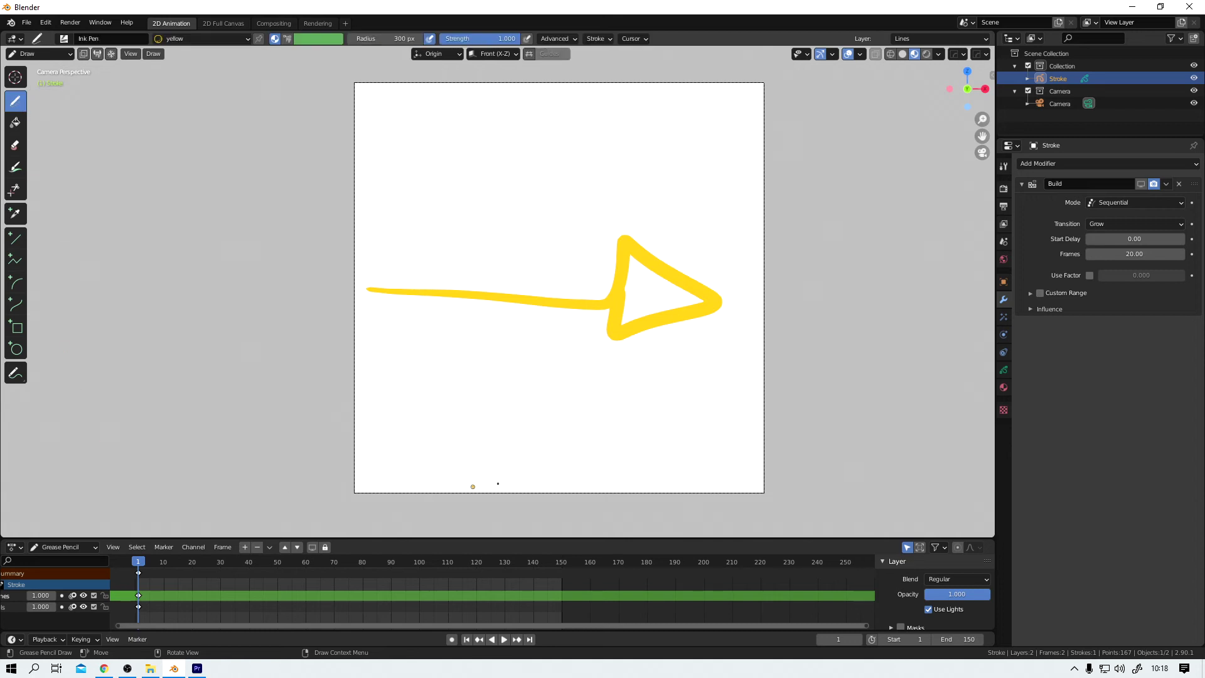
{"action": "left_click", "coordinate": [1139, 183]}
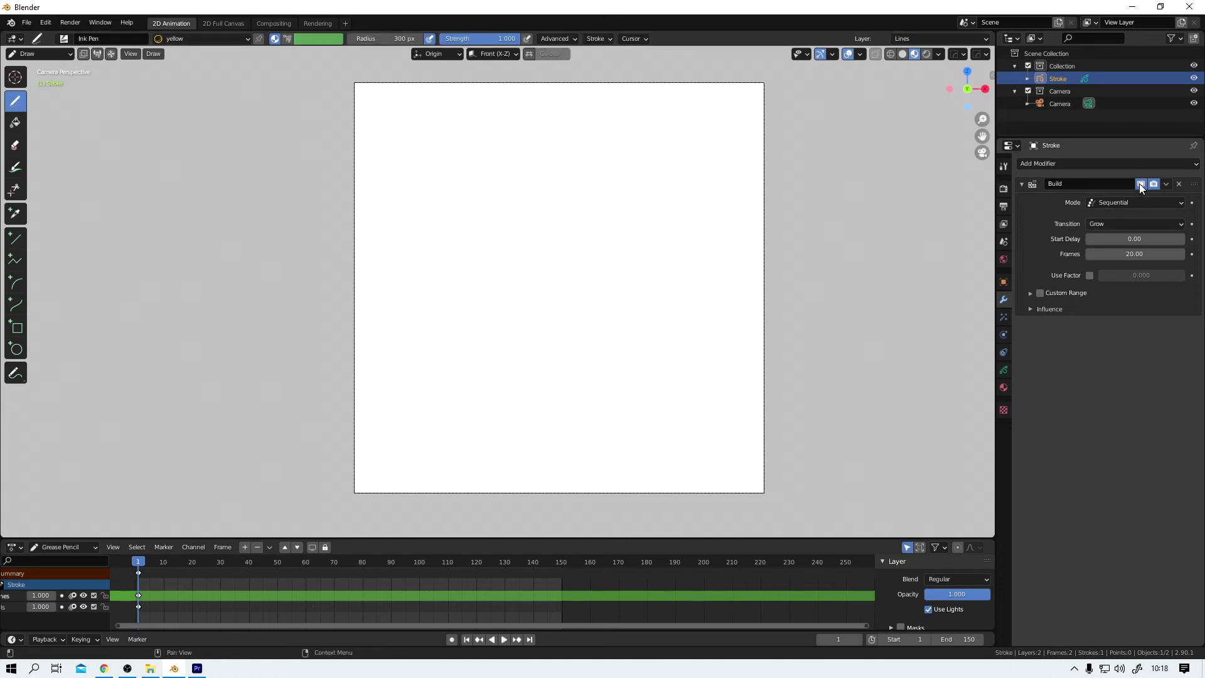
{"action": "key", "text": "ctrl"}
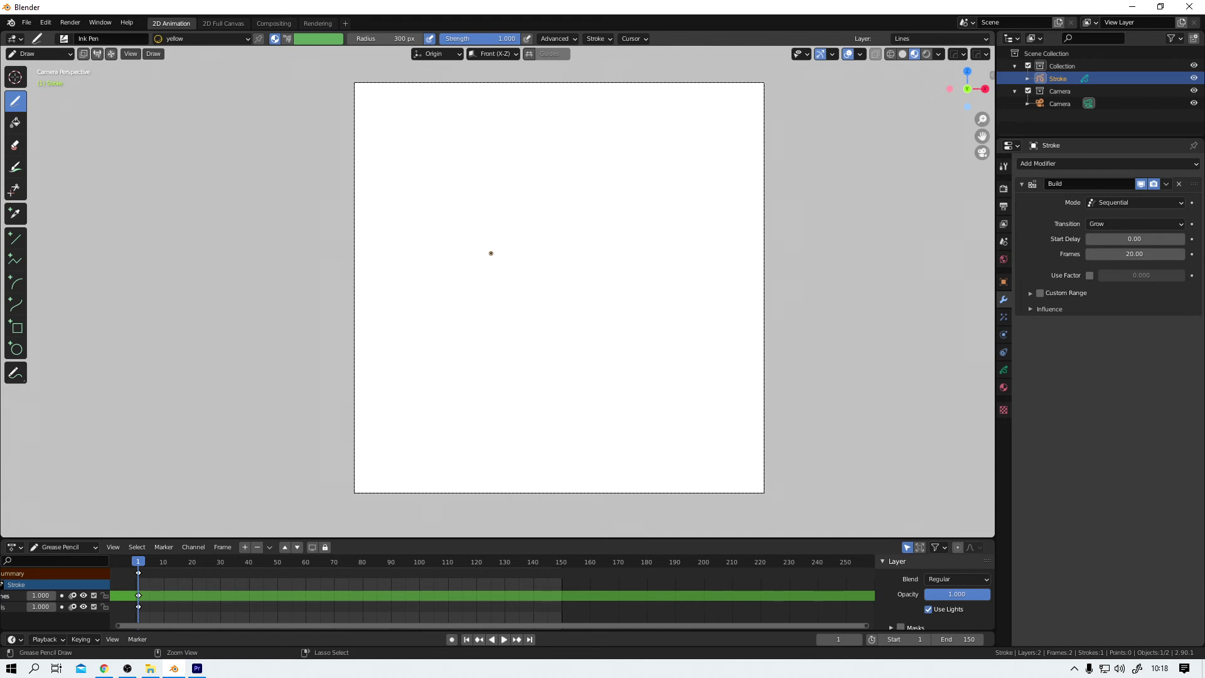
Step: Render the animation with Ctrl+F12 and check the 150 frames in the Arrow_01 folder
{"action": "key", "text": "ctrl+F12"}
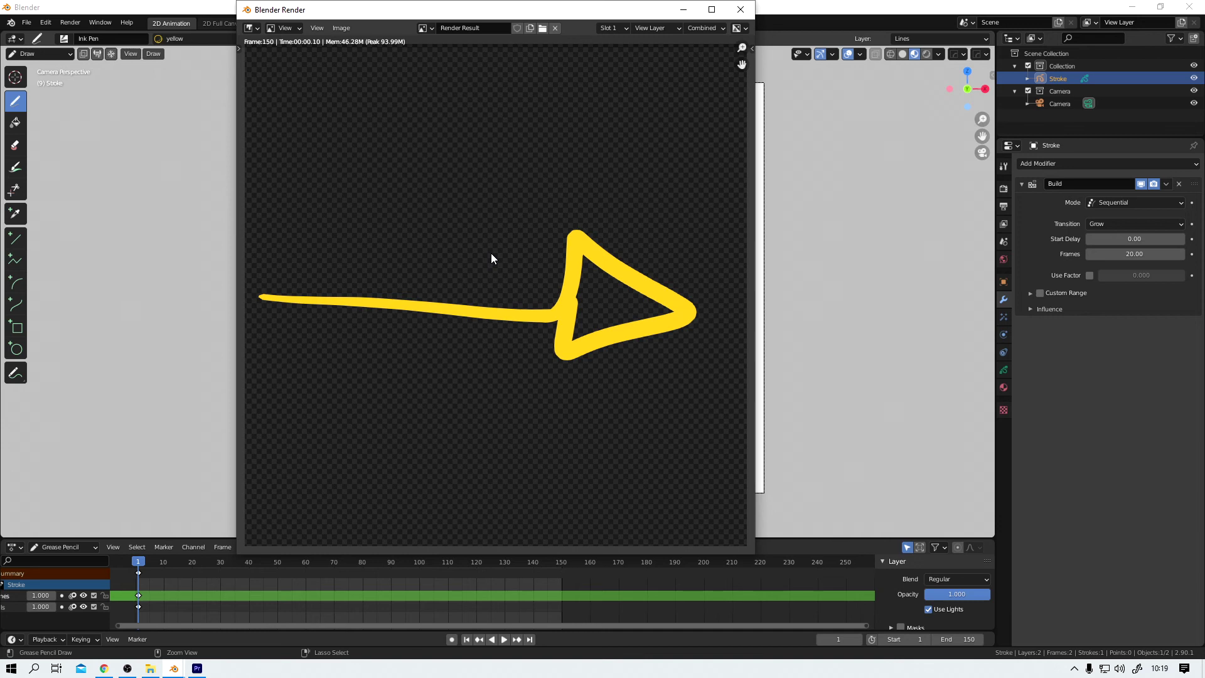
{"action": "left_click", "coordinate": [150, 669]}
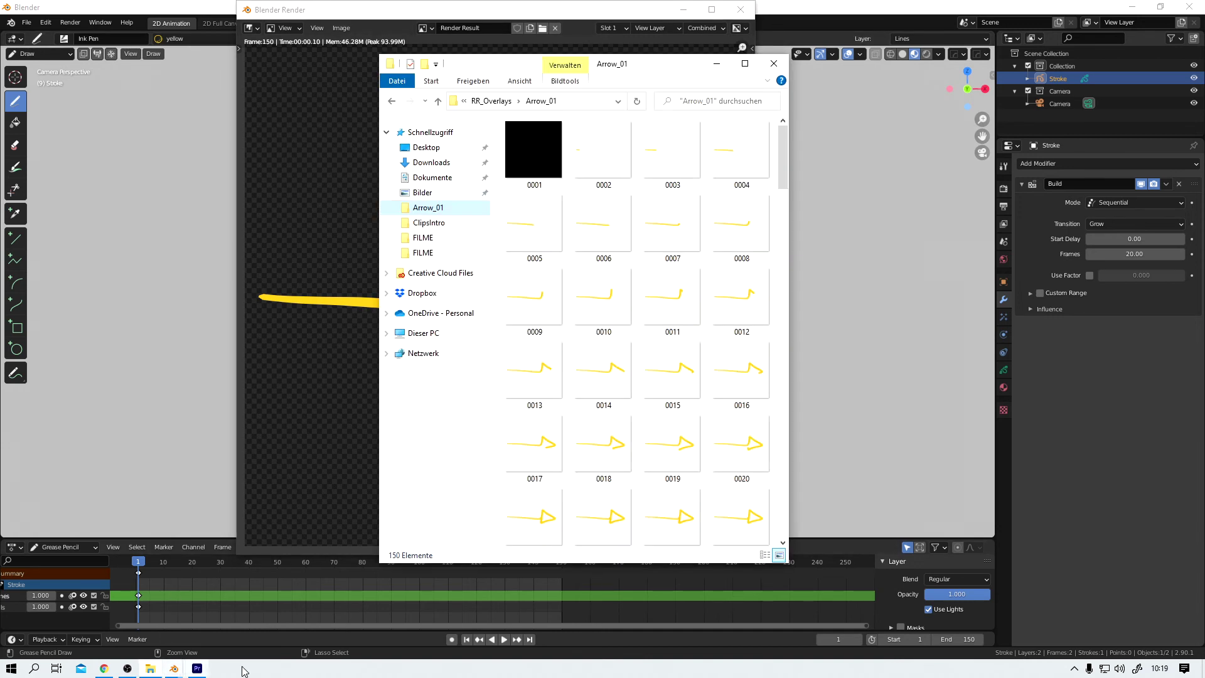
{"action": "scroll", "coordinate": [644, 319], "scroll_direction": "down", "scroll_amount": 13}
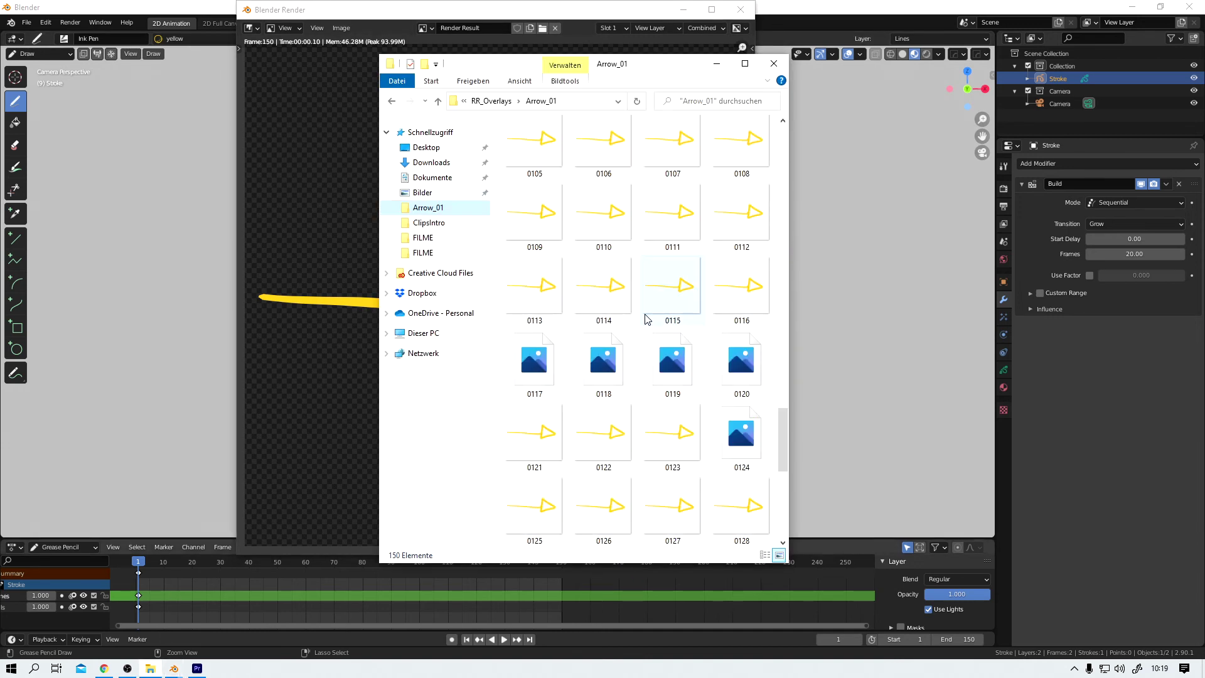
{"action": "scroll", "coordinate": [646, 319], "scroll_direction": "up", "scroll_amount": 13}
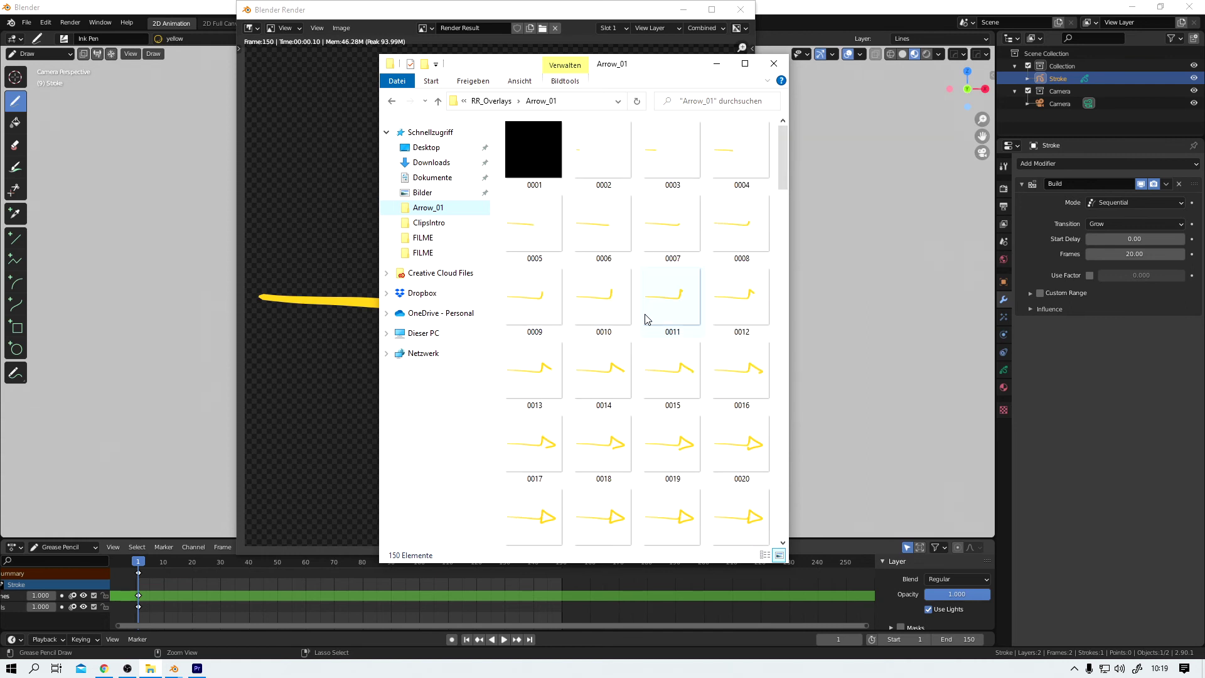
Step: In Premiere Pro, import frame 0001 with Bildsequenz checked as a PNG image sequence
{"action": "left_click", "coordinate": [199, 669]}
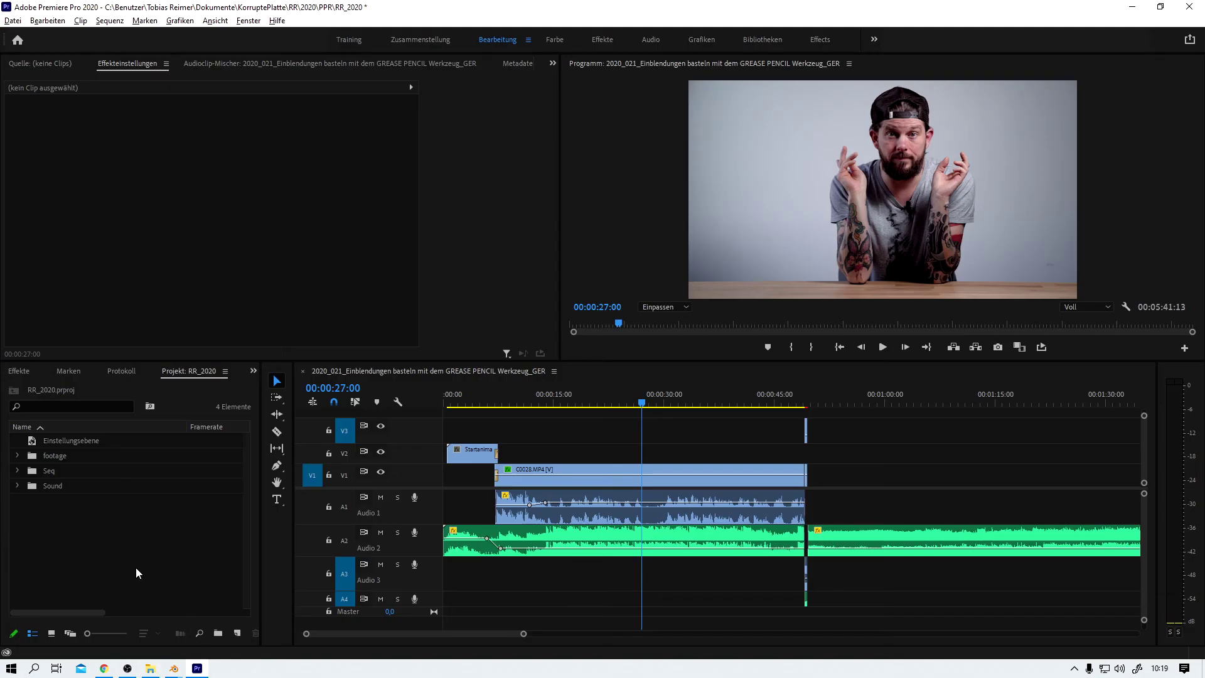
{"action": "double_click", "coordinate": [93, 530]}
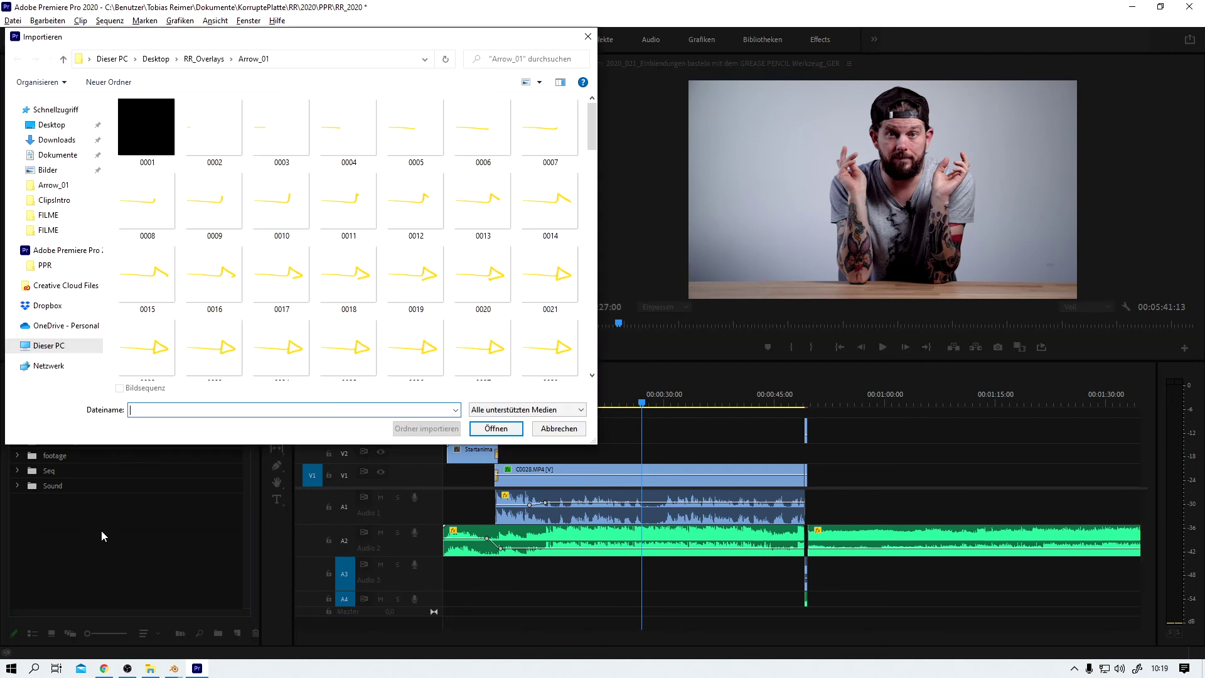
{"action": "left_click", "coordinate": [152, 118]}
{"action": "left_click", "coordinate": [164, 393]}
{"action": "left_click", "coordinate": [489, 430]}
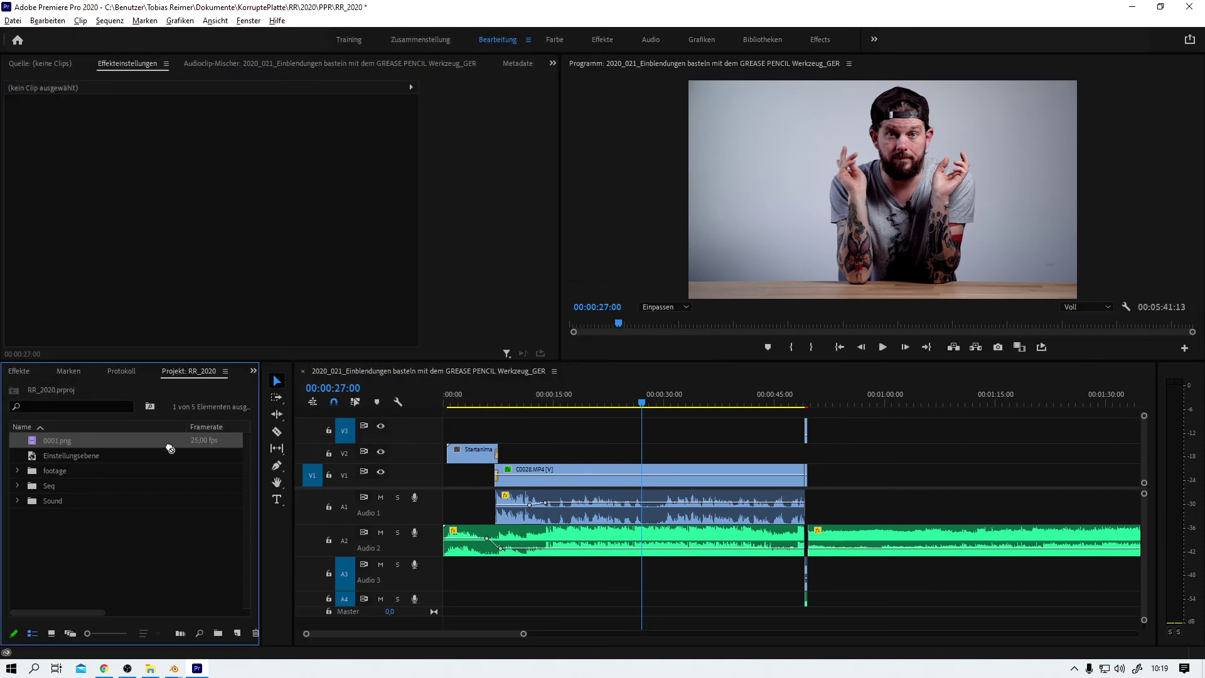
Step: Place 0001.png on track V2 at 00:00:27:00 and preview the arrow overlay
{"action": "left_click_drag", "start_coordinate": [305, 446], "coordinate": [646, 453]}
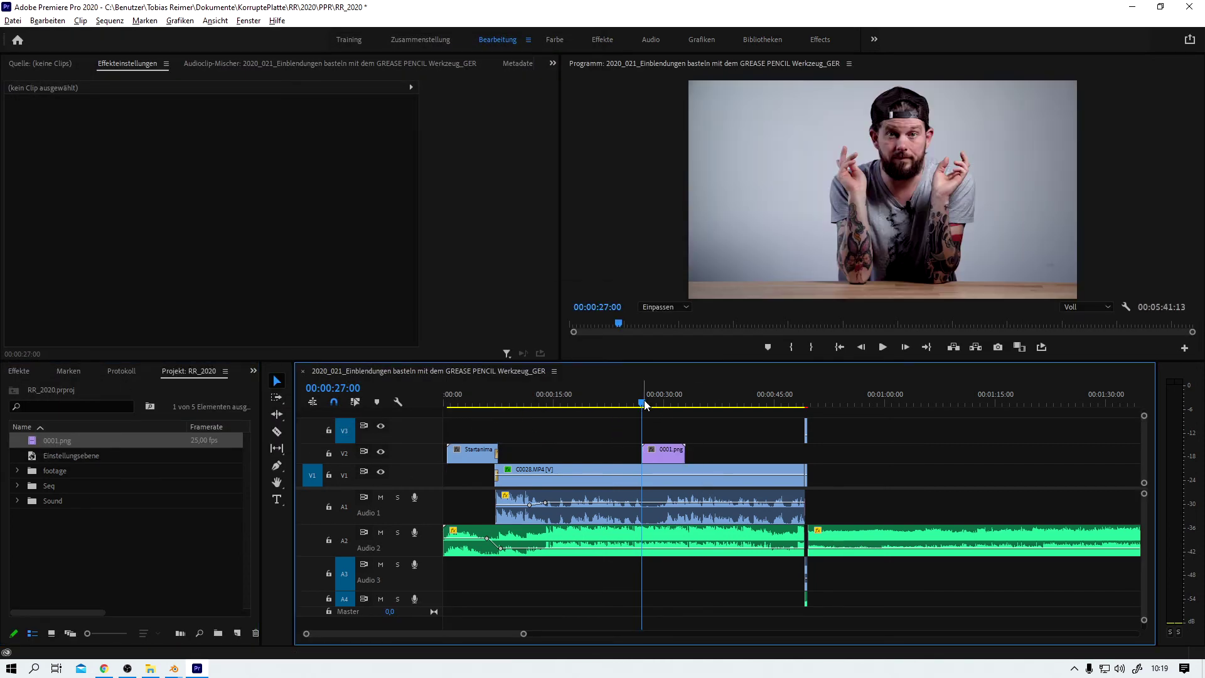
{"action": "key", "text": "space"}
{"action": "mouse_move", "coordinate": [651, 406]}
{"action": "left_mouse_down"}
{"action": "mouse_move", "coordinate": [673, 411]}
{"action": "mouse_move", "coordinate": [661, 413]}
{"action": "left_mouse_up"}
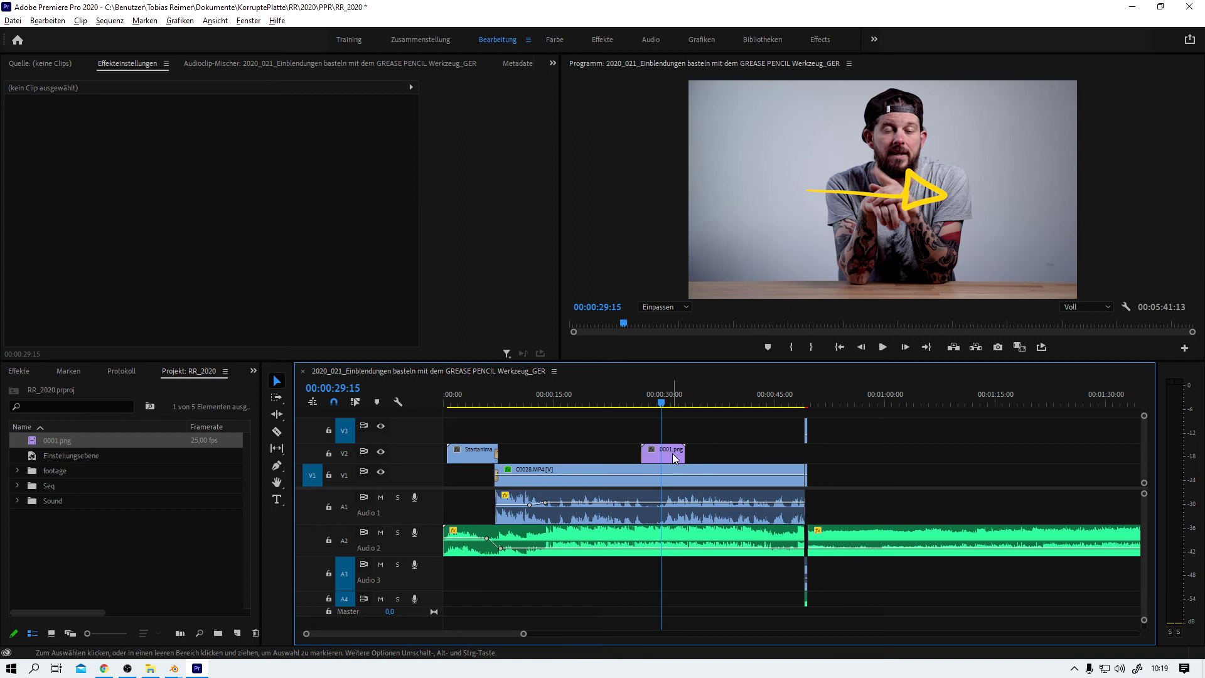
{"action": "mouse_move", "coordinate": [672, 454]}
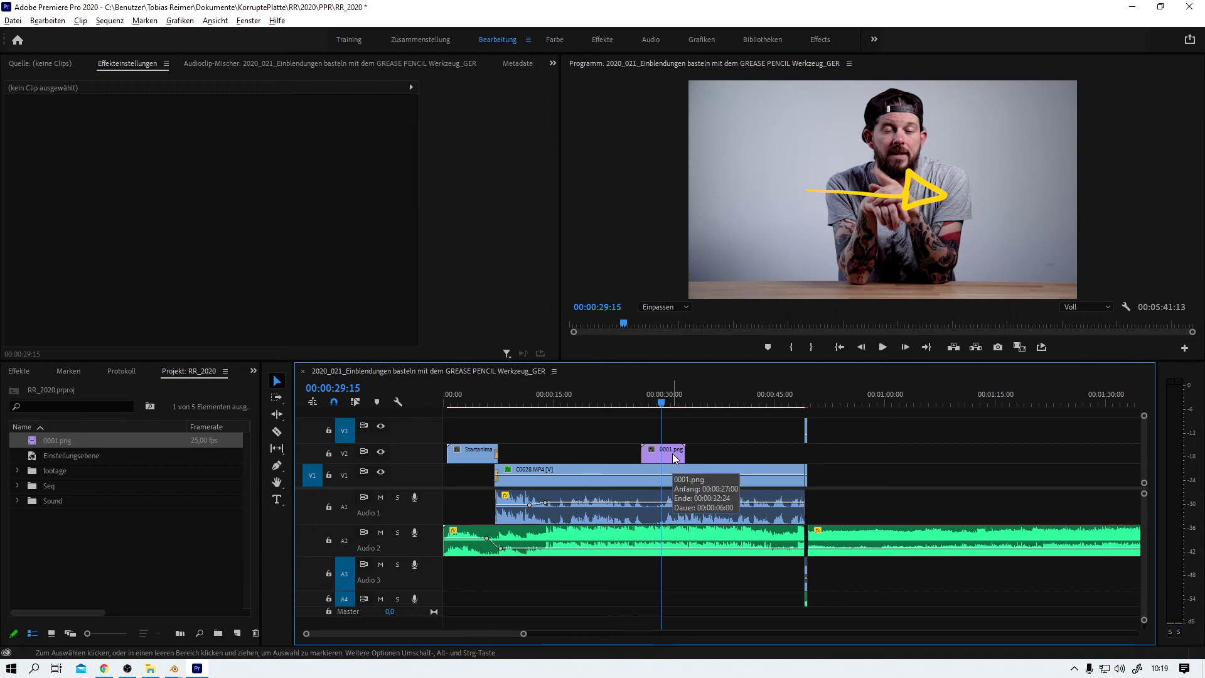
Step: Scale the 0001.png overlay to 69 and move the arrow beside the speaker's head
{"action": "left_click_drag", "start_coordinate": [660, 405], "coordinate": [665, 409]}
{"action": "left_click", "coordinate": [669, 455]}
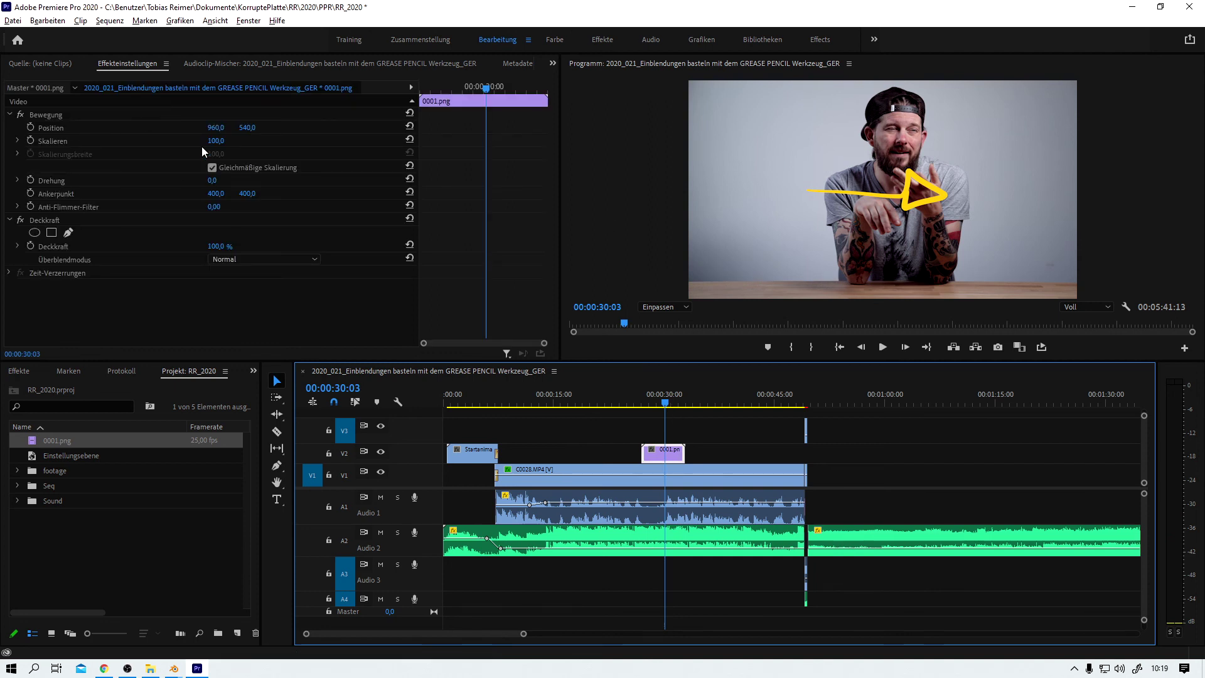
{"action": "left_click_drag", "start_coordinate": [219, 142], "coordinate": [577, 141]}
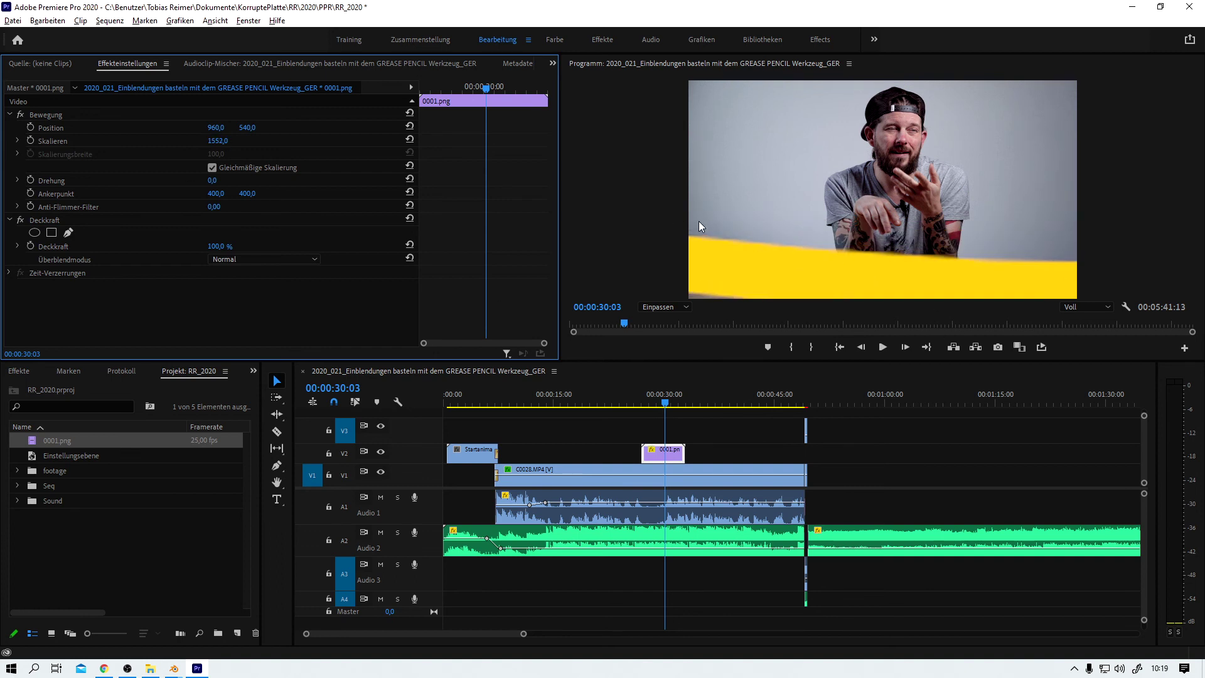
{"action": "left_click", "coordinate": [222, 140]}
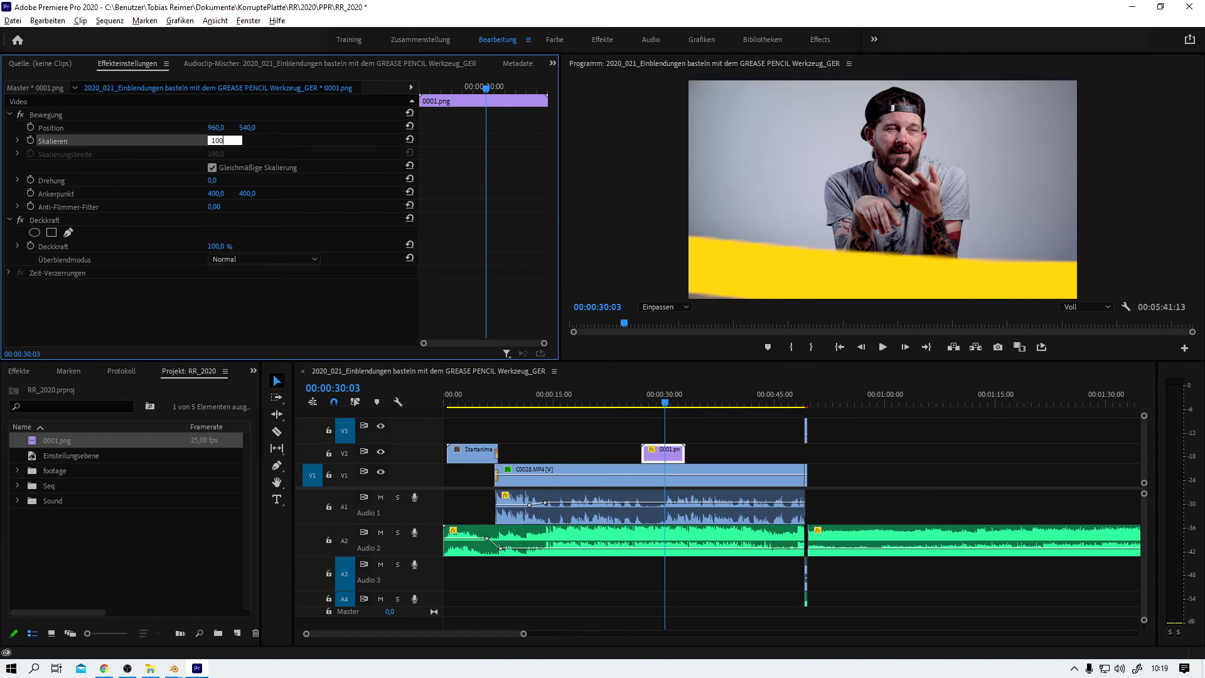
{"action": "key", "text": "Return"}
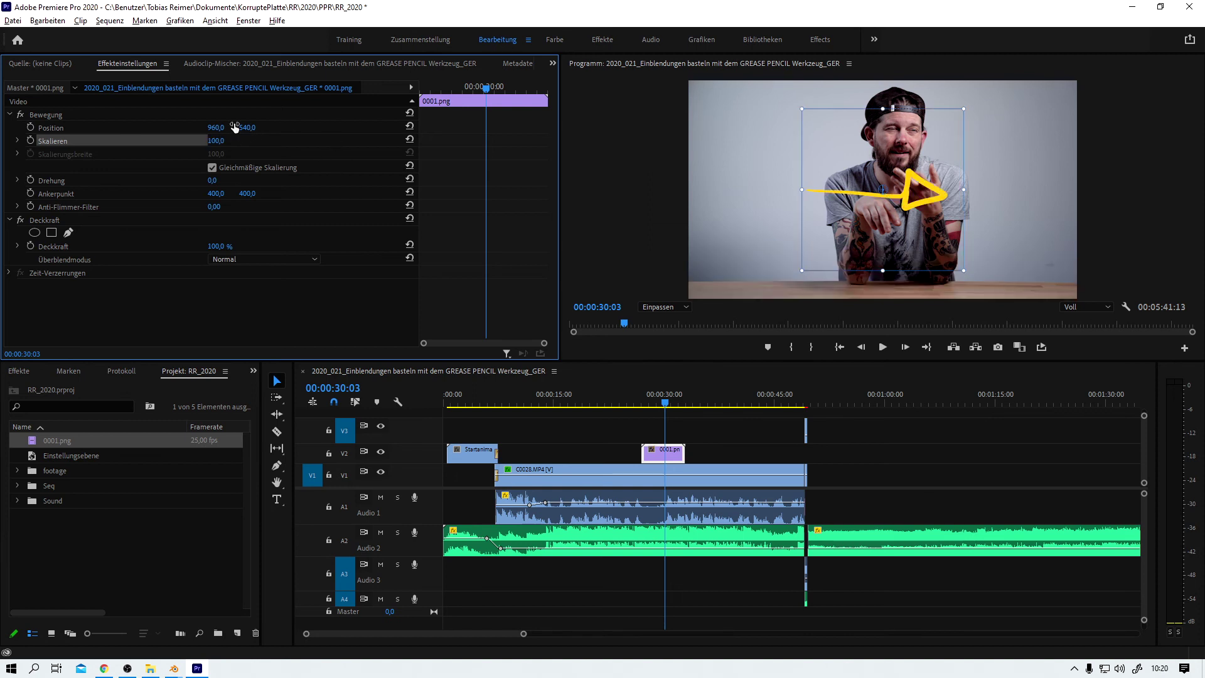
{"action": "left_click", "coordinate": [226, 139]}
{"action": "key", "text": "Return"}
{"action": "left_click_drag", "start_coordinate": [907, 204], "coordinate": [807, 145]}
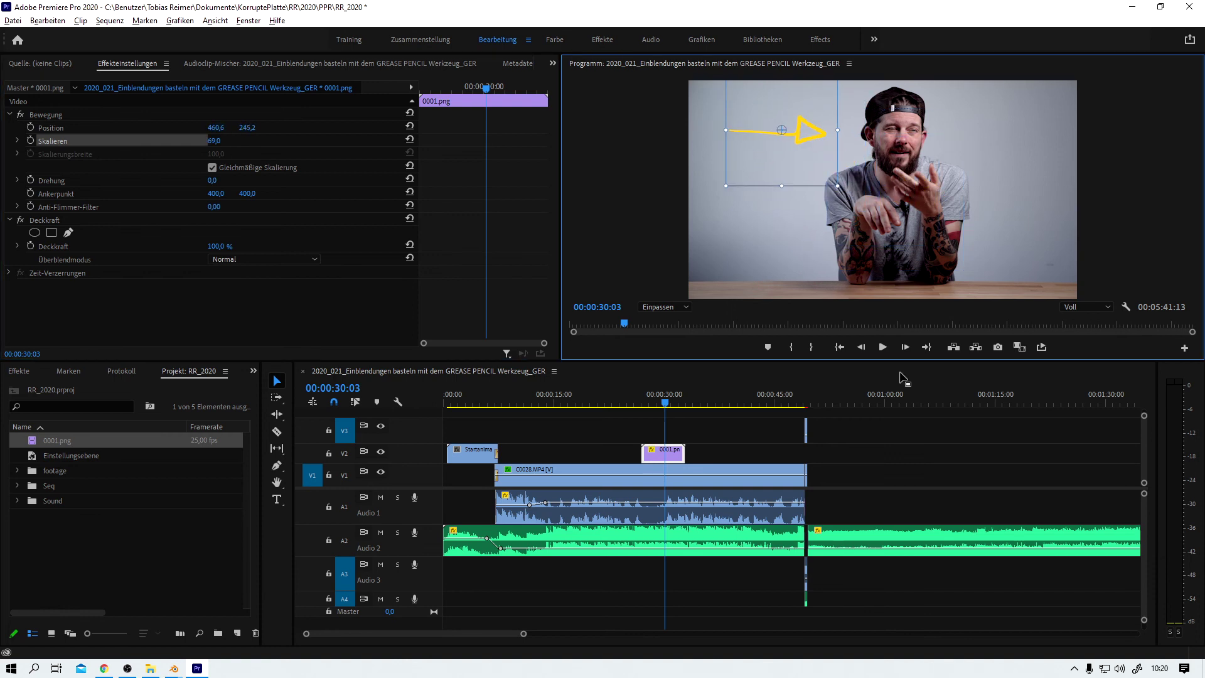